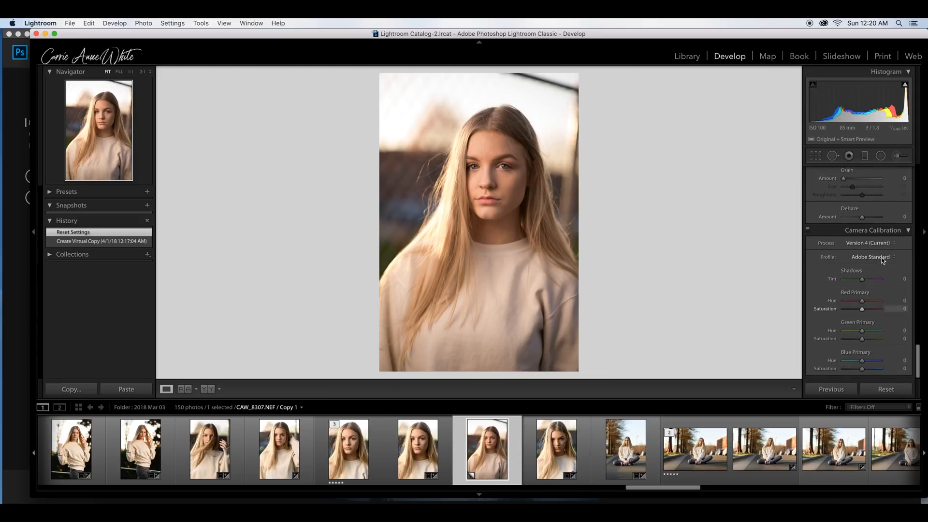
Change the portrait's camera calibration profile to Camera Standard.
click(869, 257)
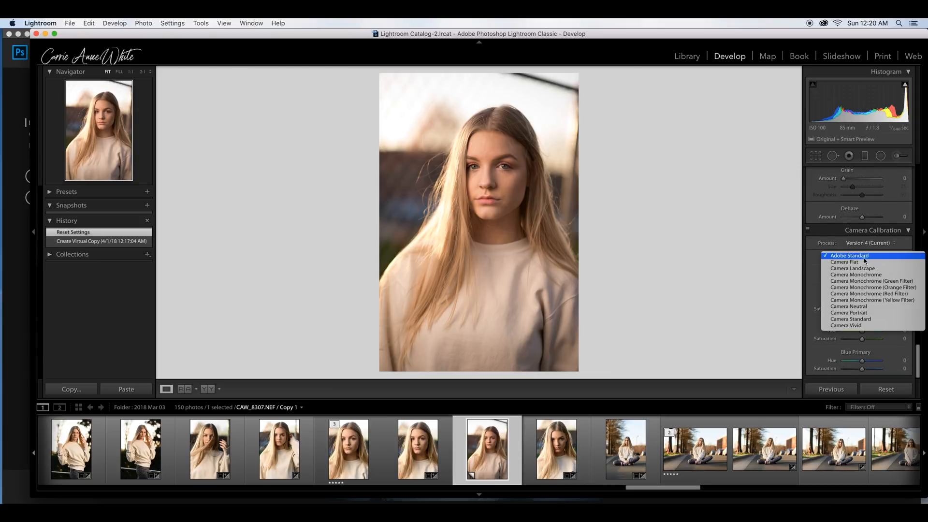
click(867, 319)
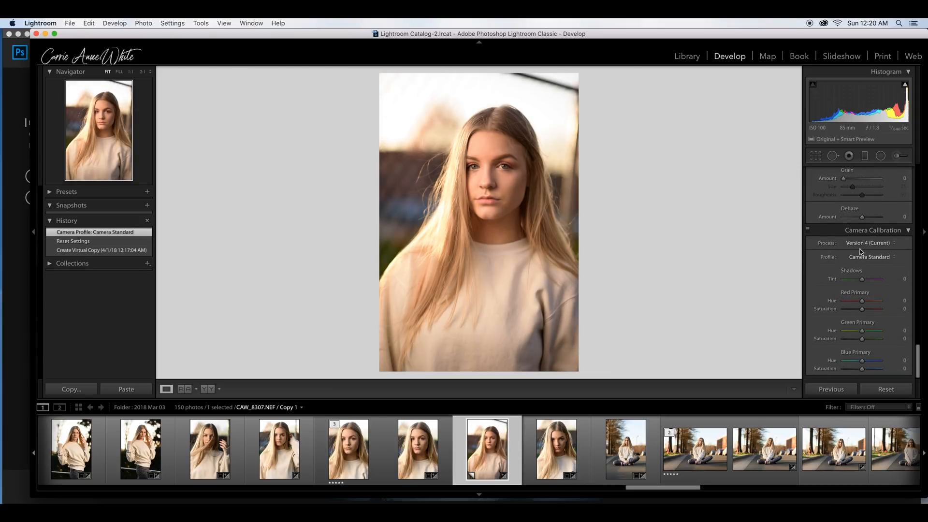
Set the portrait's white balance to Auto, warm the temperature to 6,308 and check the face up close.
scroll(860, 251, up, 15)
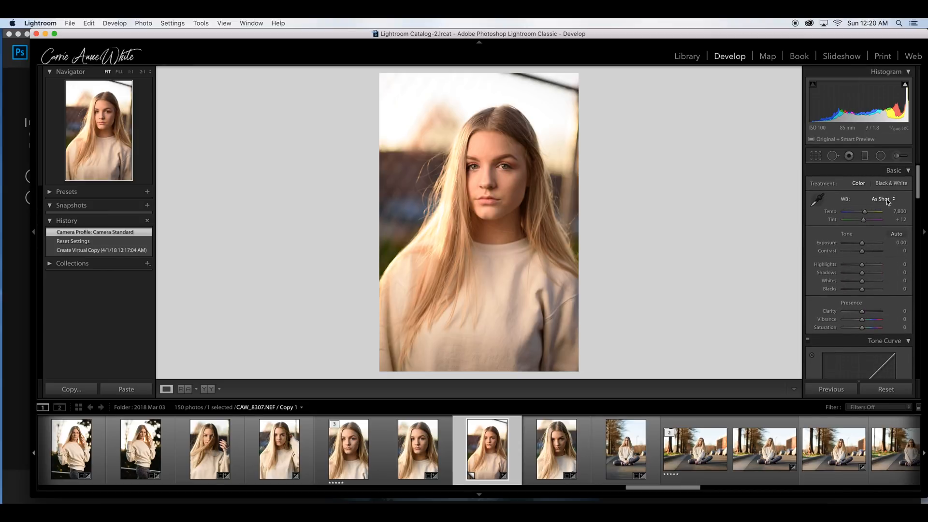
click(880, 204)
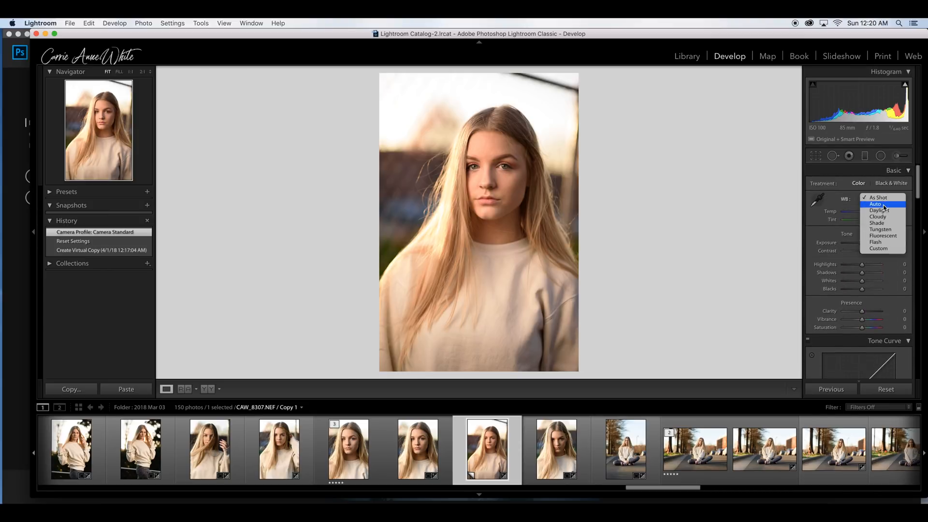
click(883, 206)
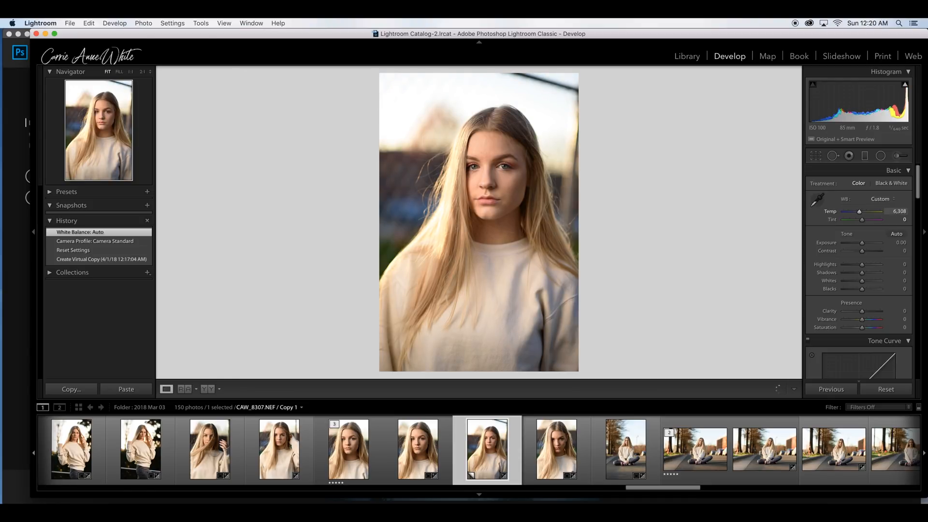
key(Return)
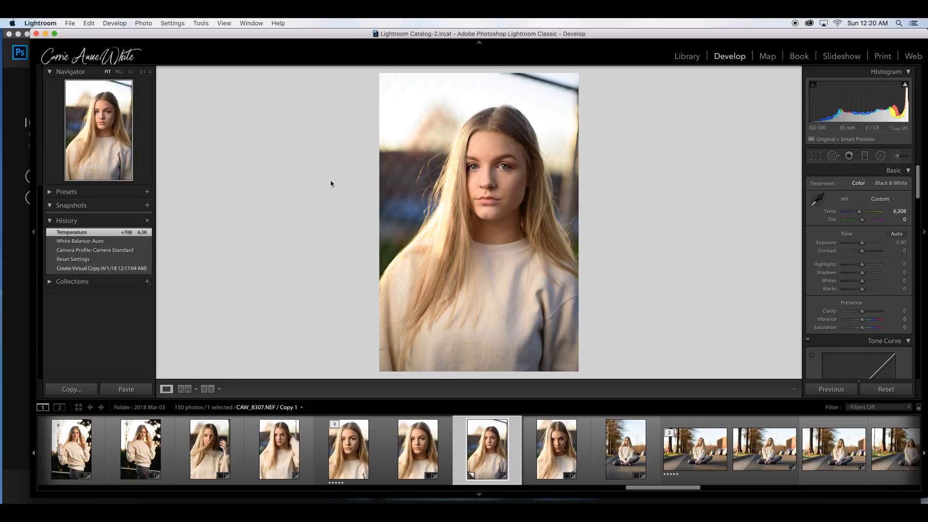
click(502, 165)
drag(504, 162, 517, 180)
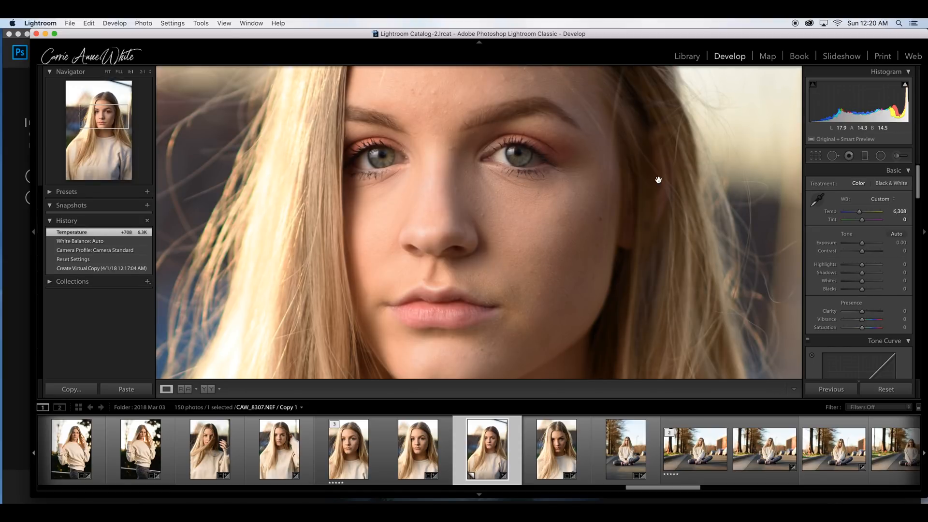
click(506, 201)
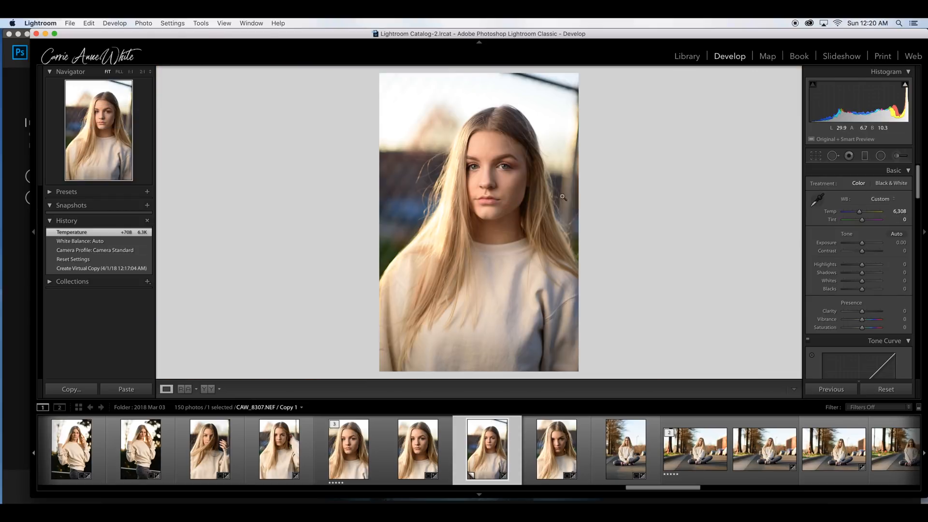
Straighten the portrait to an angle of -2.39 and crop it tighter around the woman's head and upper body.
click(815, 155)
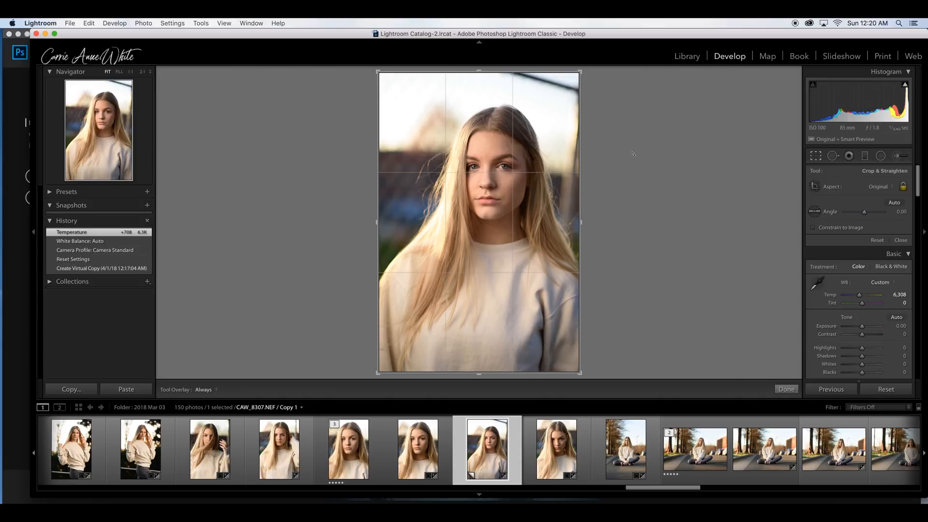
drag(640, 160, 642, 152)
drag(386, 83, 405, 112)
drag(481, 175, 493, 228)
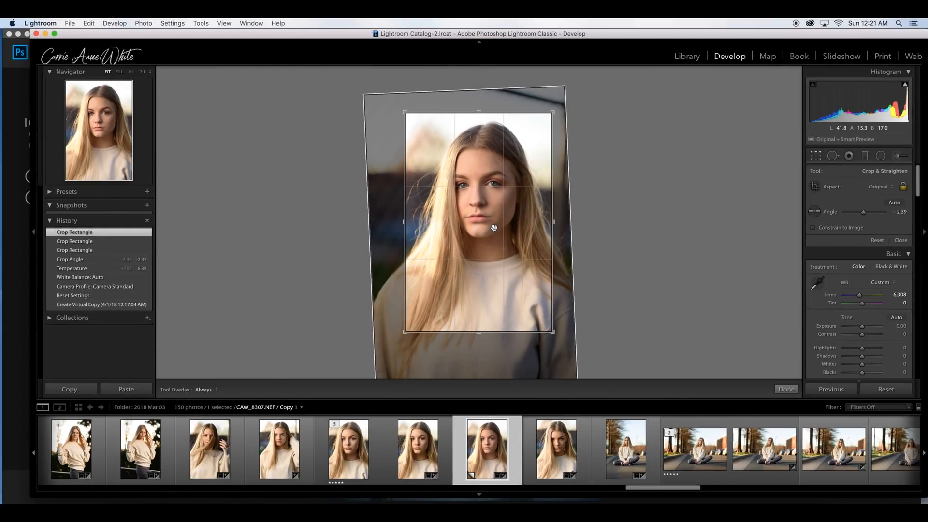
key(Return)
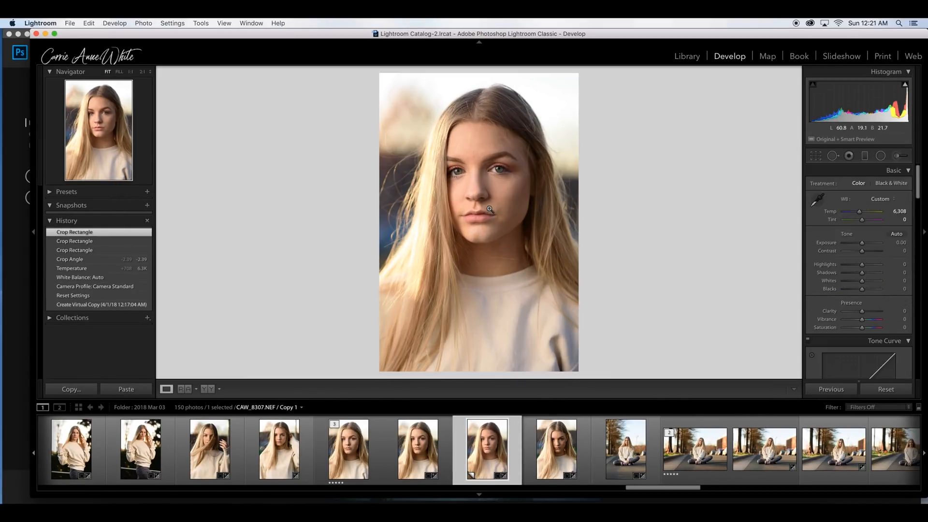
Set up an Adjustment Brush from the Exposure effect with exposure -0.67, highlights -75, shadows 15 and whites -9.
click(907, 156)
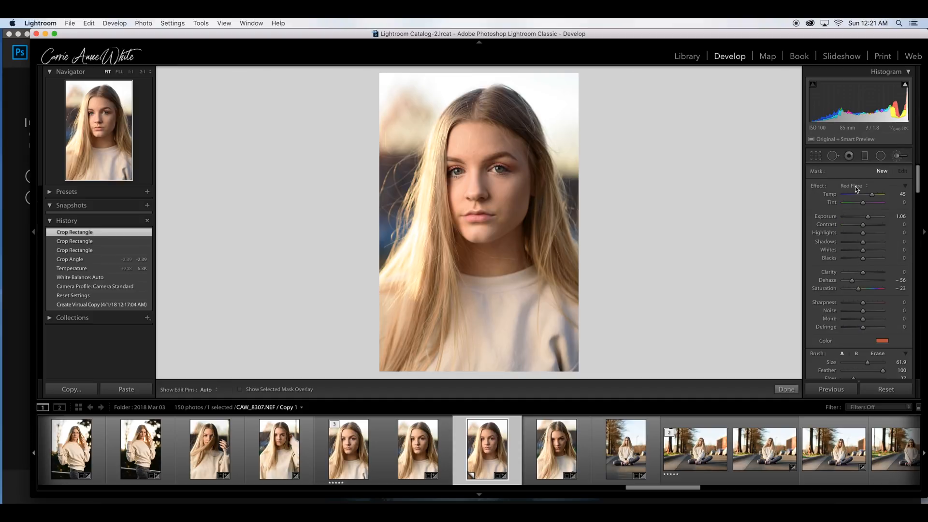
click(855, 186)
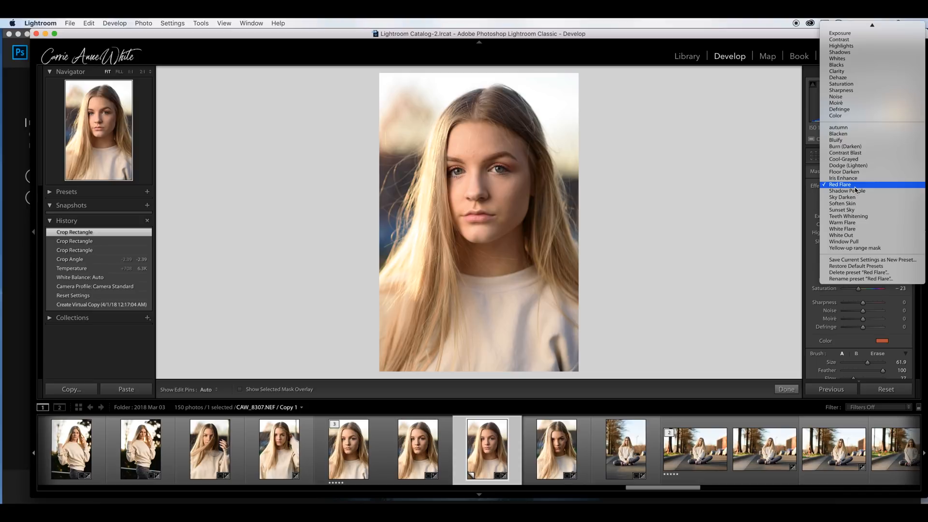
click(843, 34)
click(859, 218)
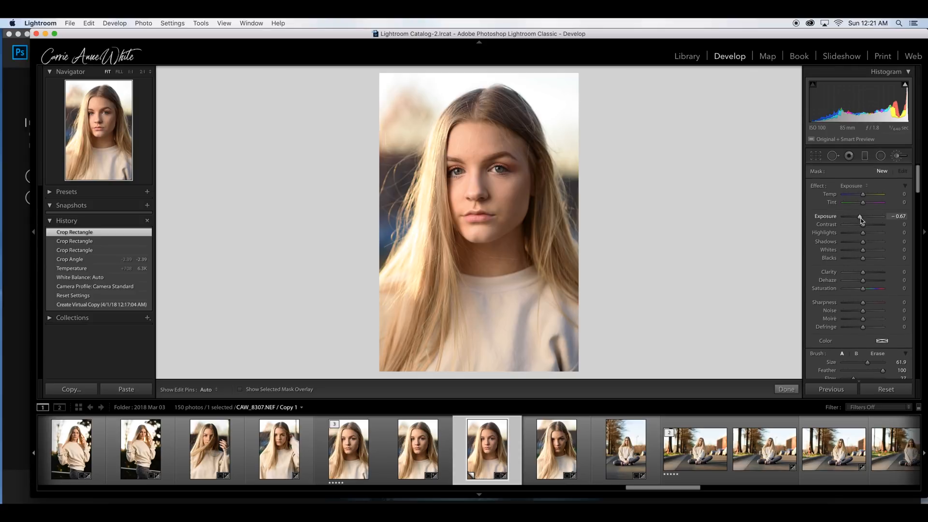
drag(863, 233, 849, 234)
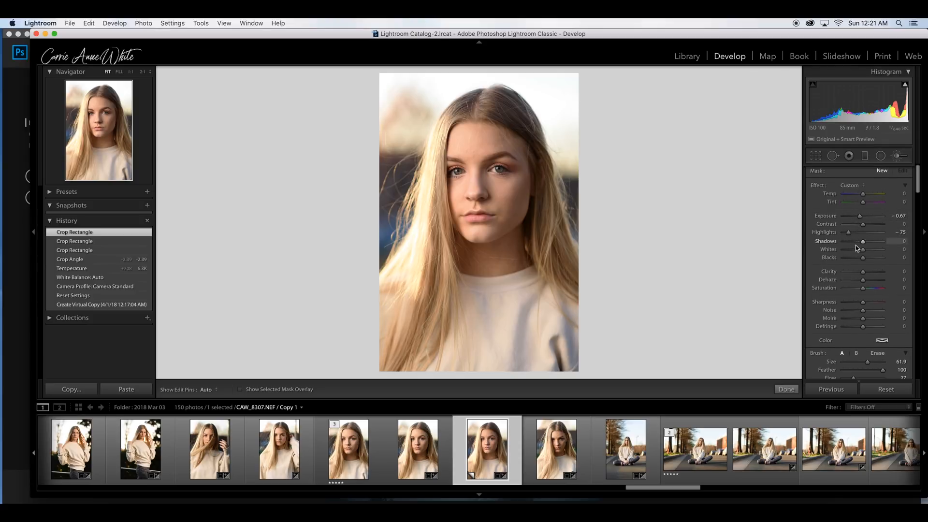
drag(863, 242, 866, 244)
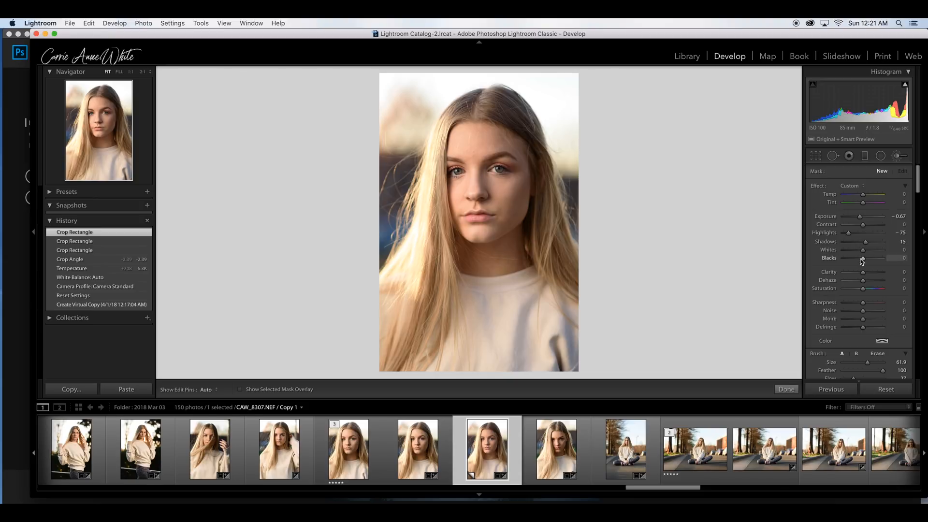
drag(864, 250, 861, 250)
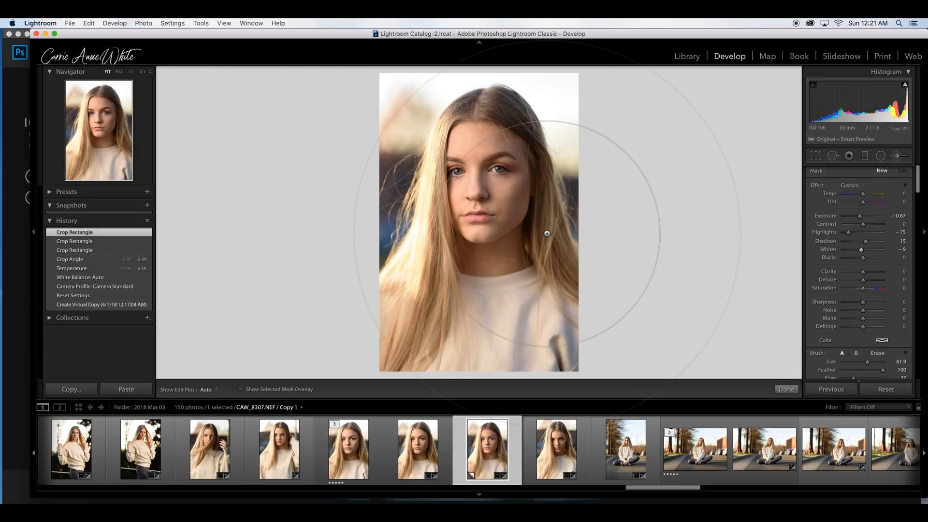
Reduce the Adjustment Brush size to about 15 and raise its flow to 78.
scroll(487, 213, down, 3)
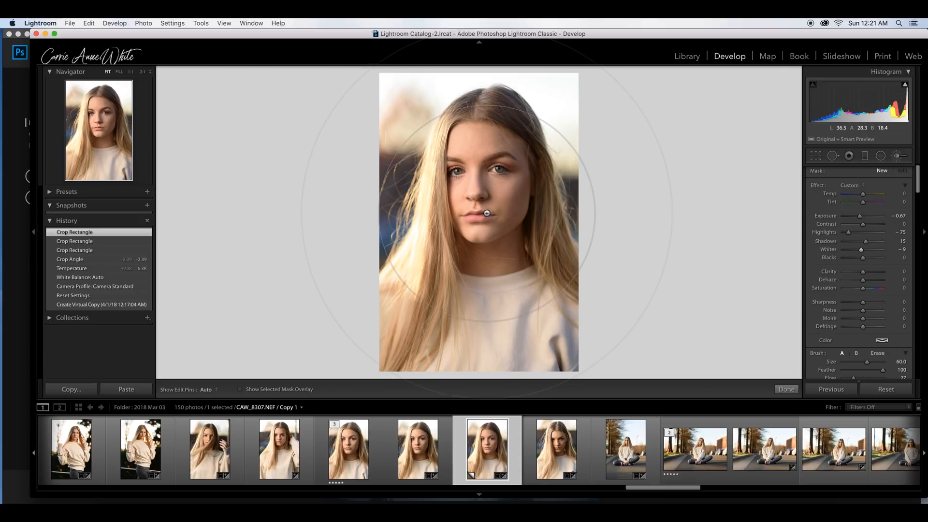
scroll(485, 206, down, 7)
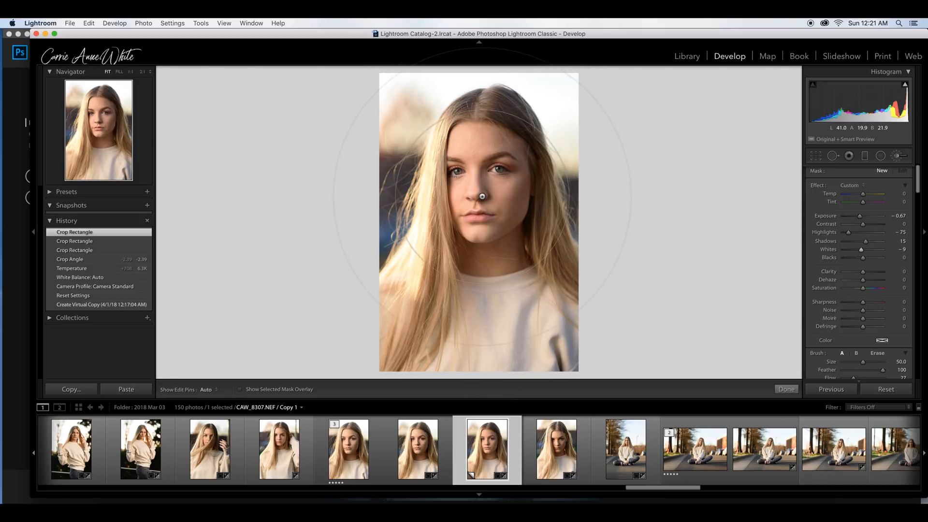
scroll(423, 155, down, 12)
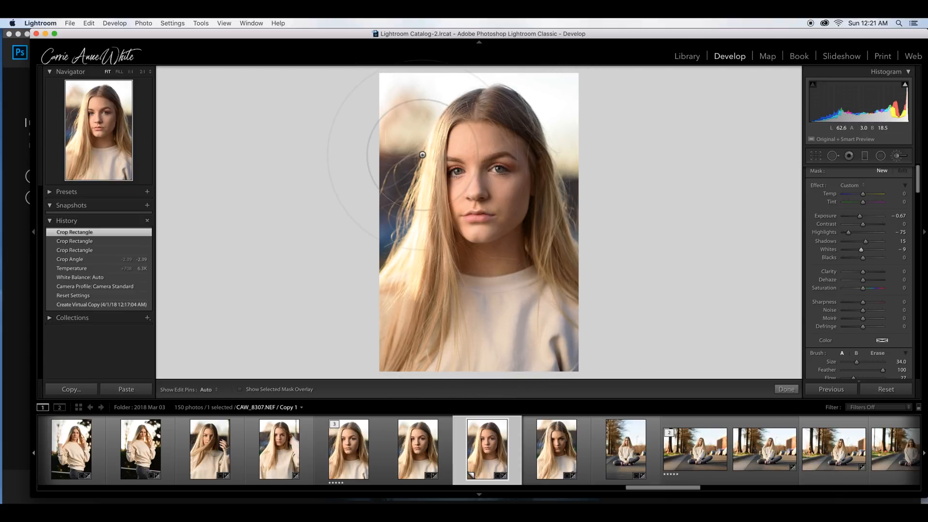
scroll(422, 155, down, 9)
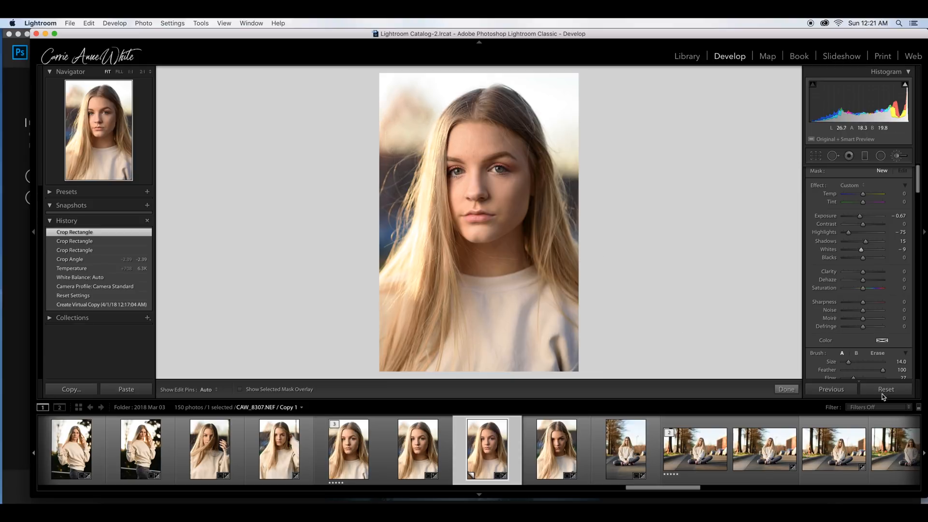
drag(858, 376, 874, 376)
Brush the darkening adjustment over the sunlit hair on the bright side of the face, reducing the brush size to 10, and finish the mask.
key(h)
mouse_move(417, 133)
mouse_down()
mouse_move(440, 107)
mouse_move(434, 101)
mouse_move(394, 277)
mouse_move(398, 306)
mouse_move(399, 281)
mouse_up()
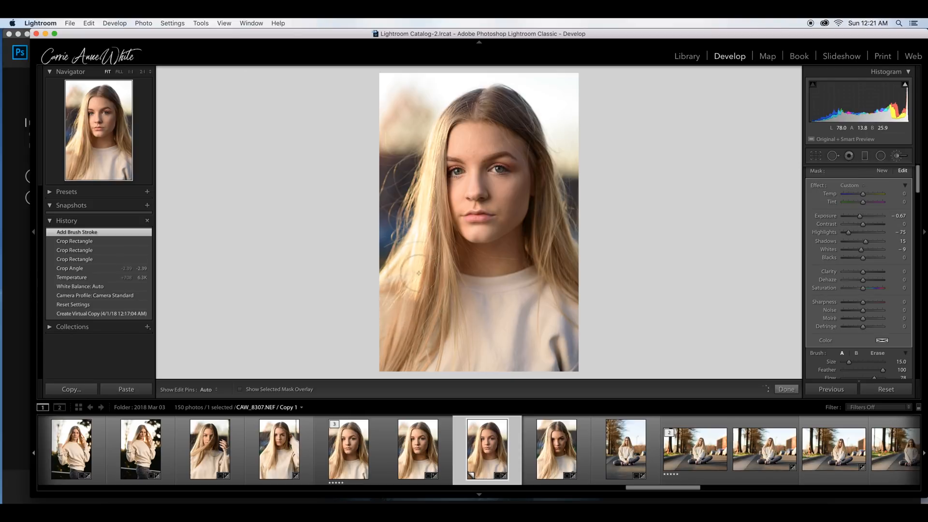
scroll(410, 257, down, 5)
mouse_move(412, 275)
mouse_down()
mouse_move(427, 199)
mouse_move(419, 141)
mouse_up()
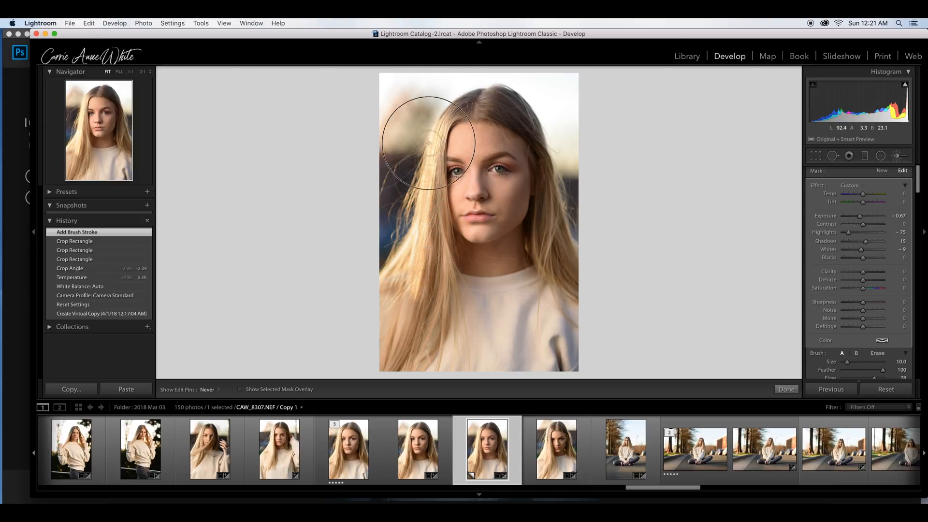
drag(451, 98, 446, 100)
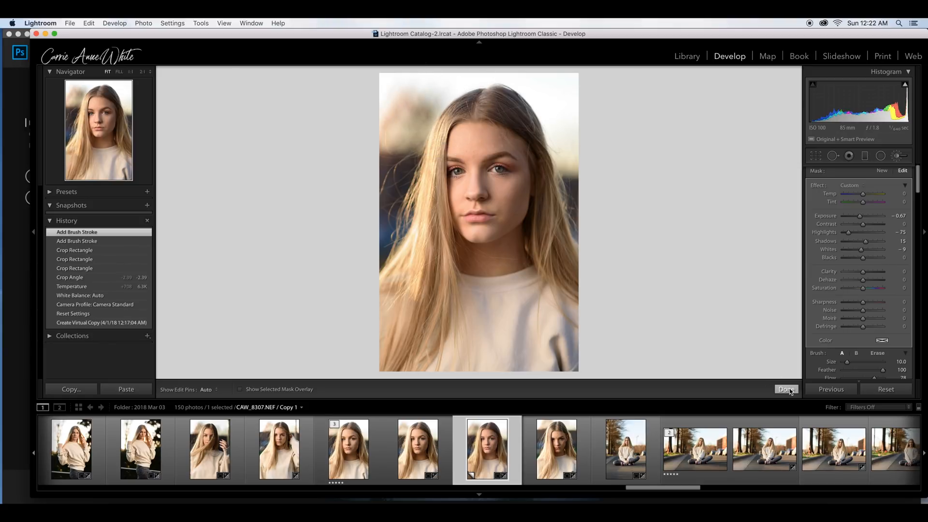
click(786, 390)
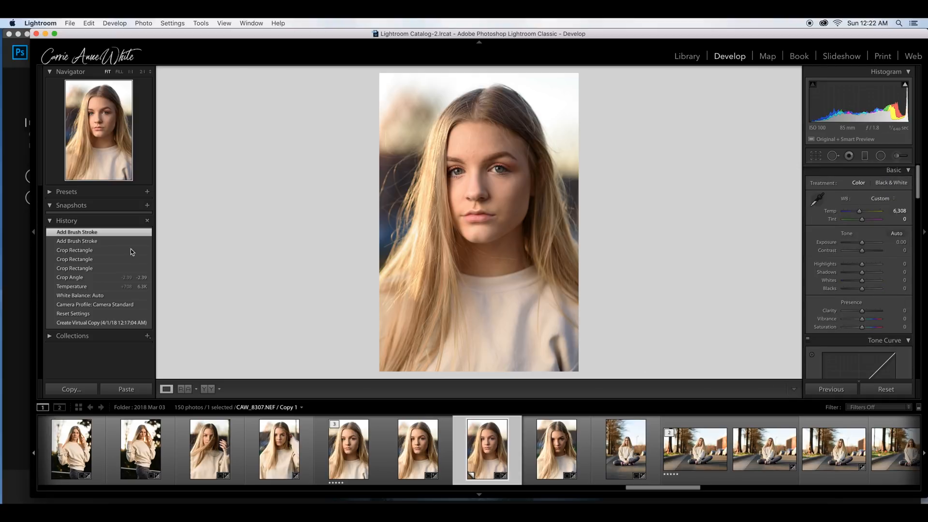
Apply the Authentic preset from Artisan Presets and lower the photo's exposure to -0.25.
click(49, 193)
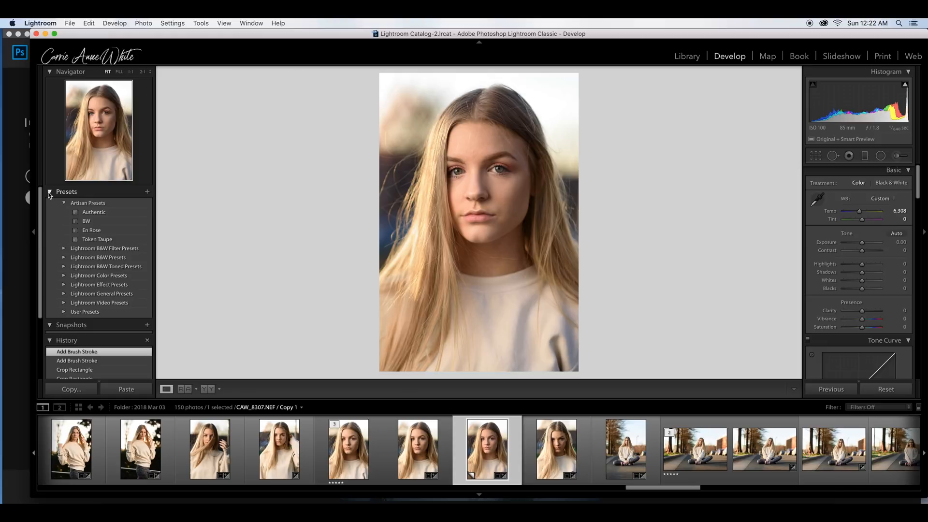
click(96, 212)
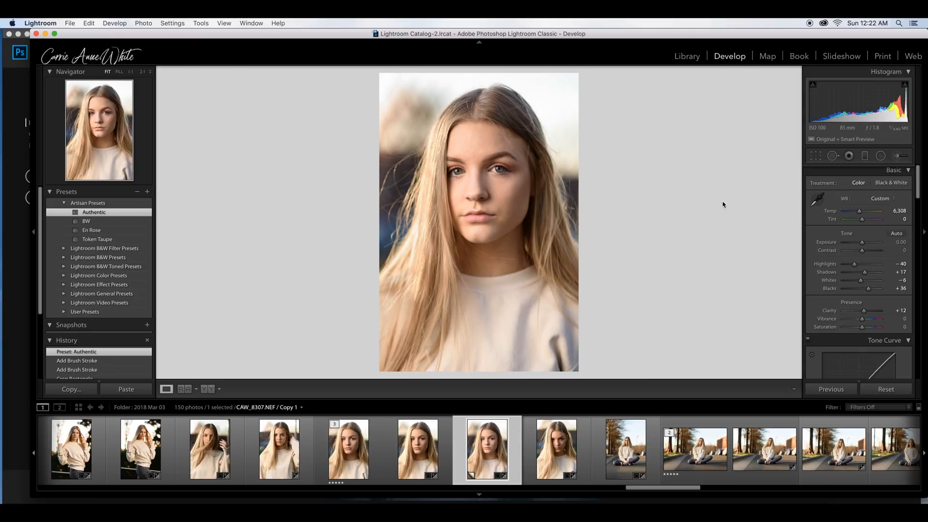
click(902, 243)
text(-0.2)
key(Return)
drag(899, 242, 896, 243)
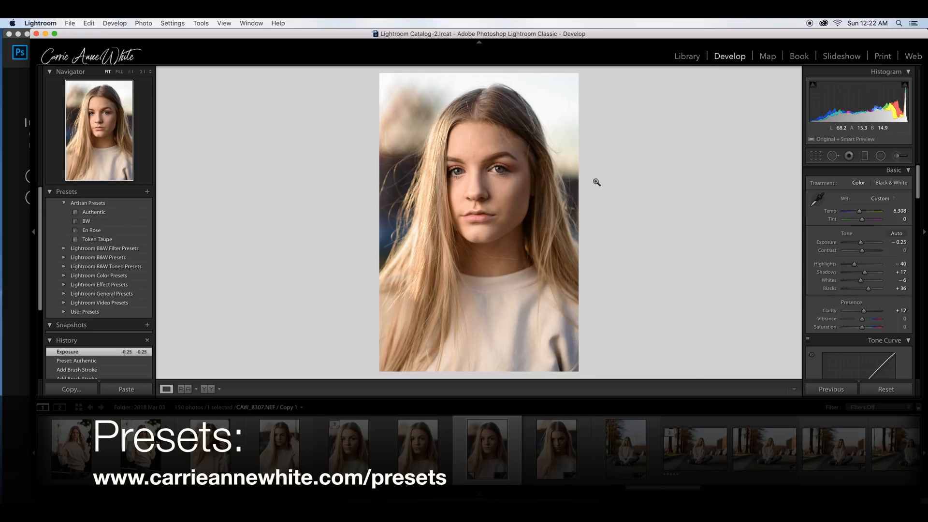
Fine-tune the tone with highlights -65, blacks +25, contrast +6 and shadows +28, checking the face at full magnification.
click(642, 187)
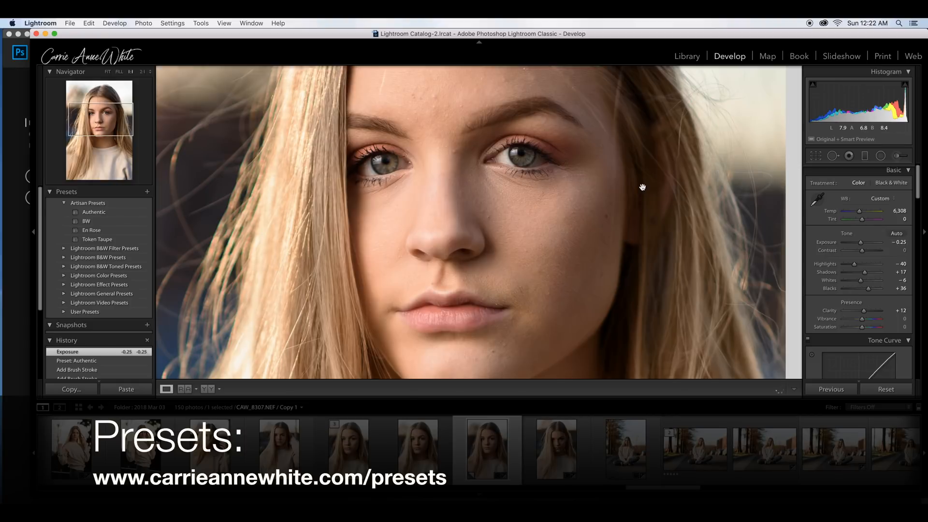
drag(855, 264, 850, 264)
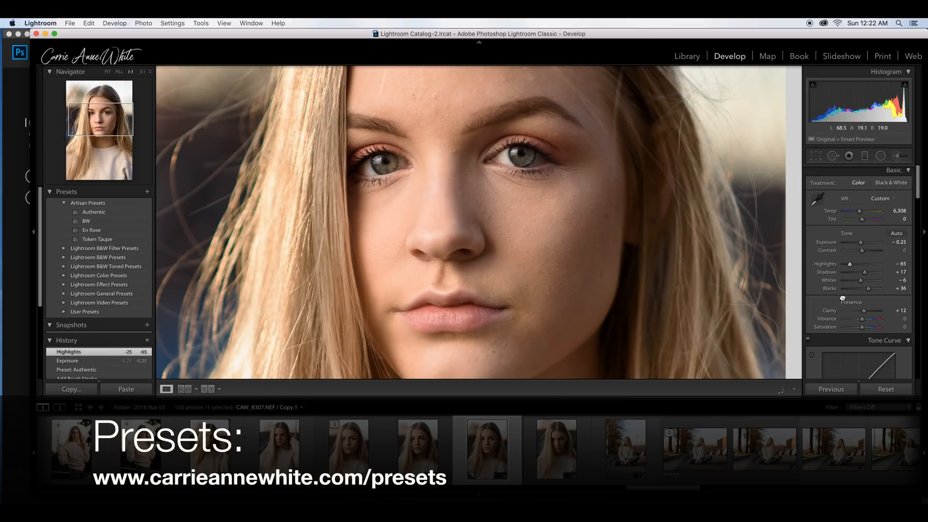
click(747, 237)
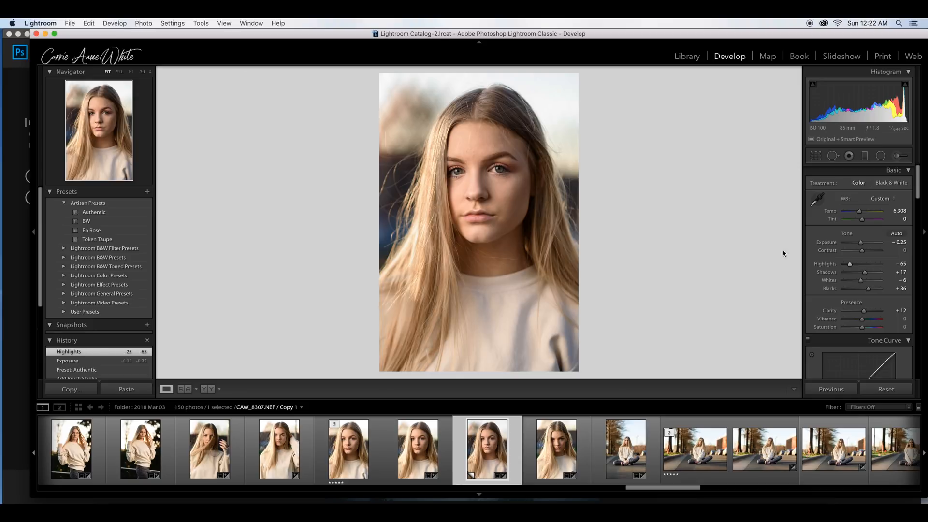
click(868, 289)
drag(868, 289, 865, 288)
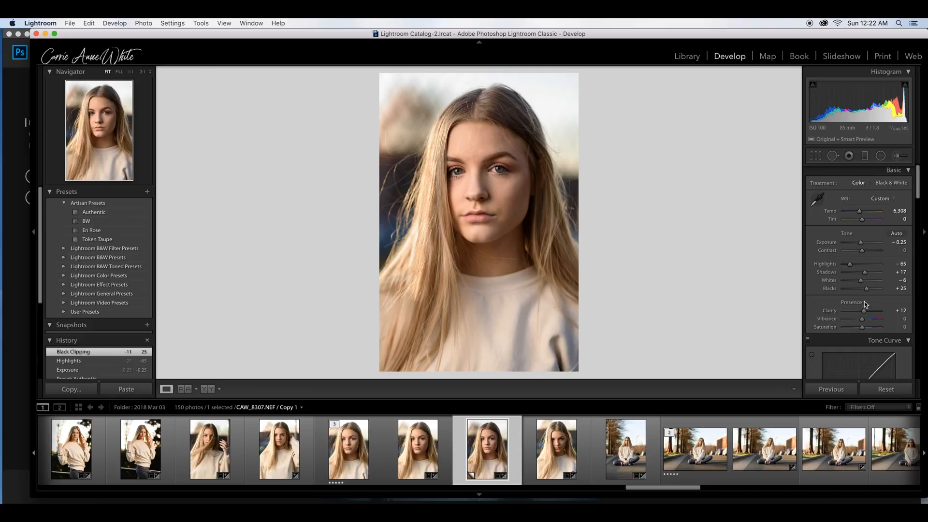
drag(862, 250, 863, 251)
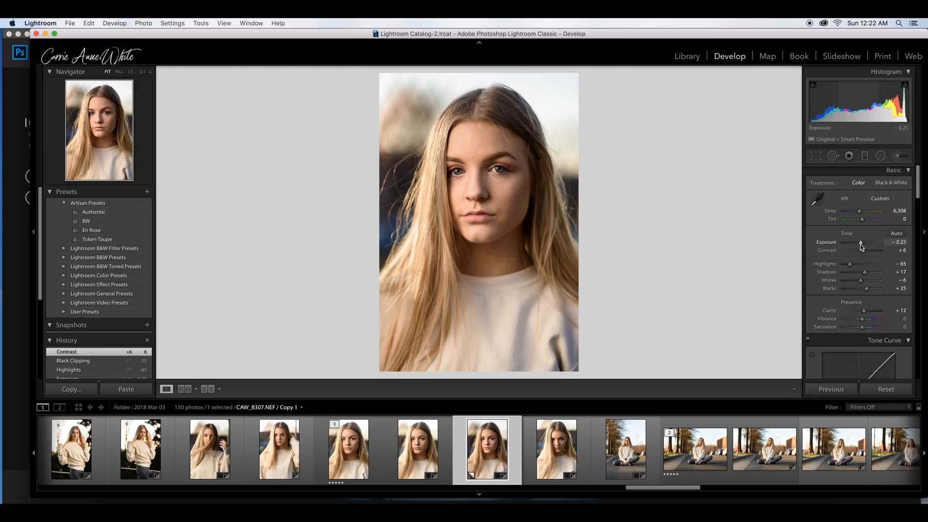
drag(866, 273, 868, 275)
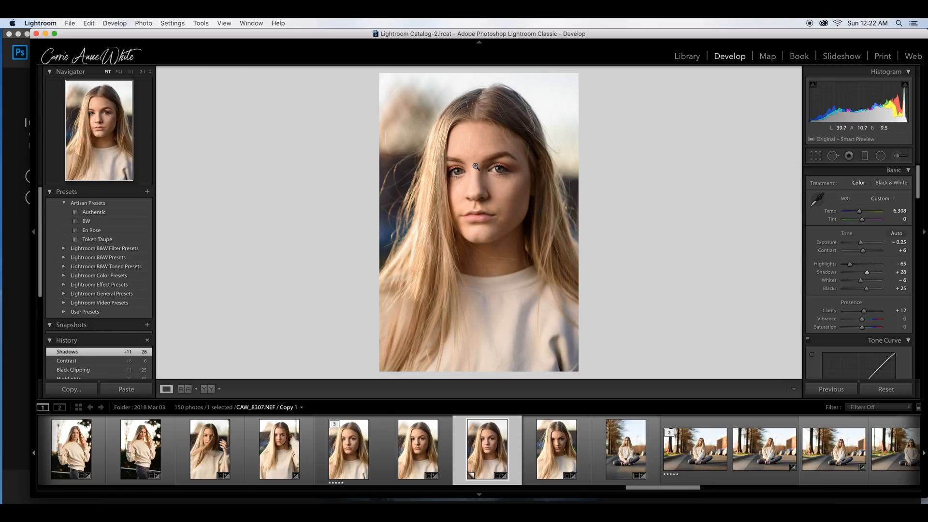
click(628, 218)
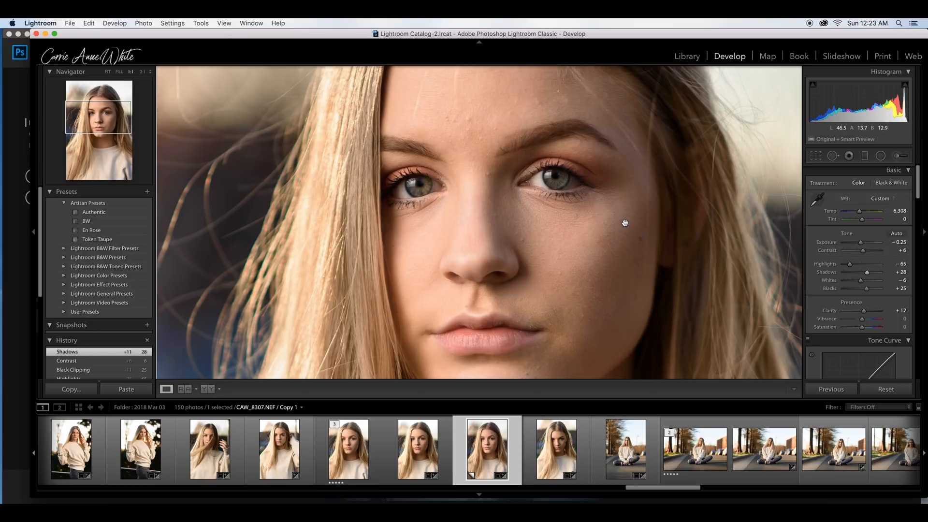
Set the photo's tint to -4 and open the portrait in Adobe Photoshop for retouching.
click(618, 230)
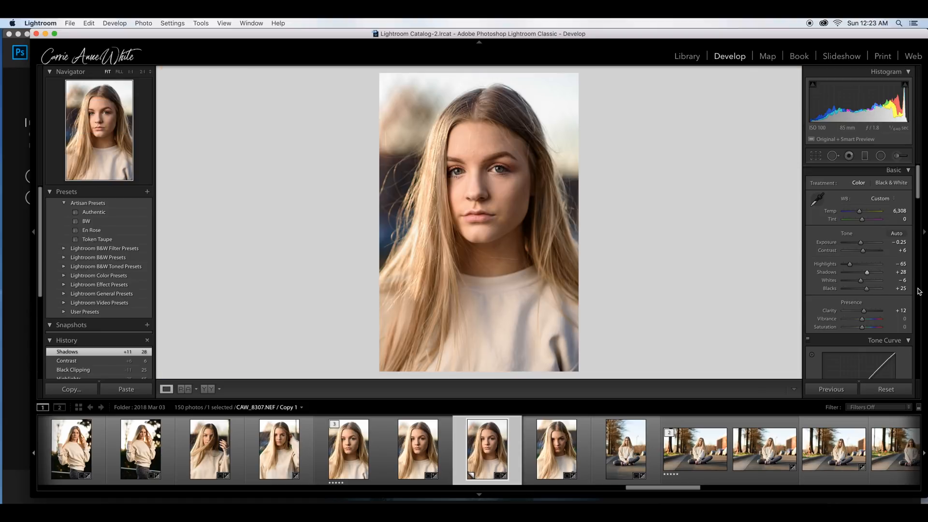
drag(899, 221, 895, 219)
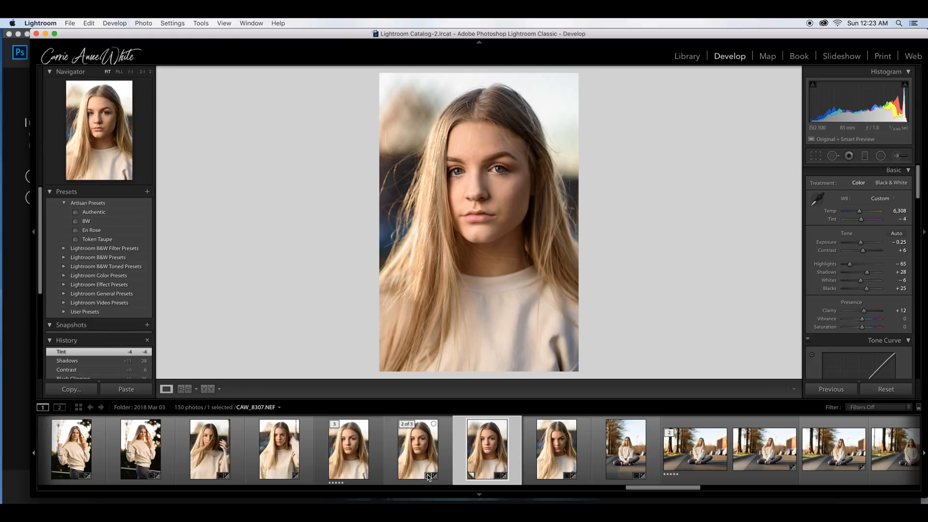
right_click(482, 447)
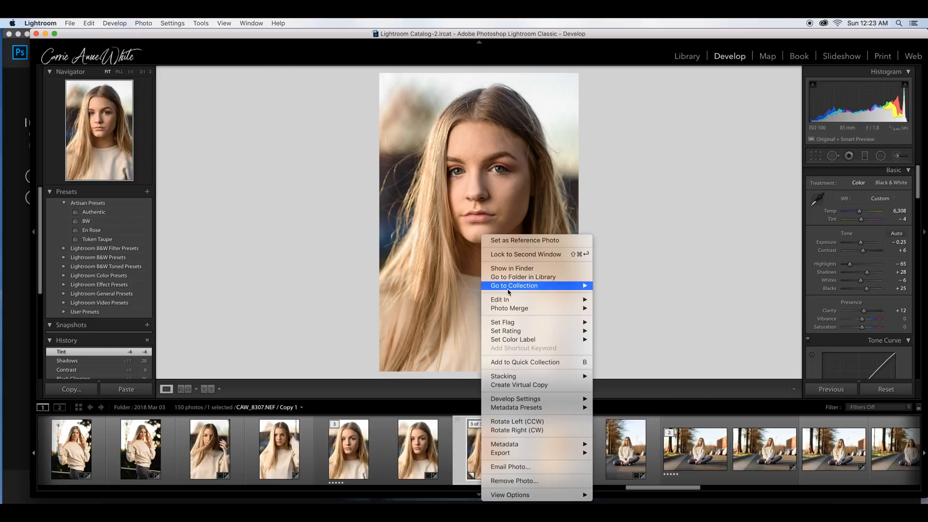
mouse_move(541, 300)
click(650, 300)
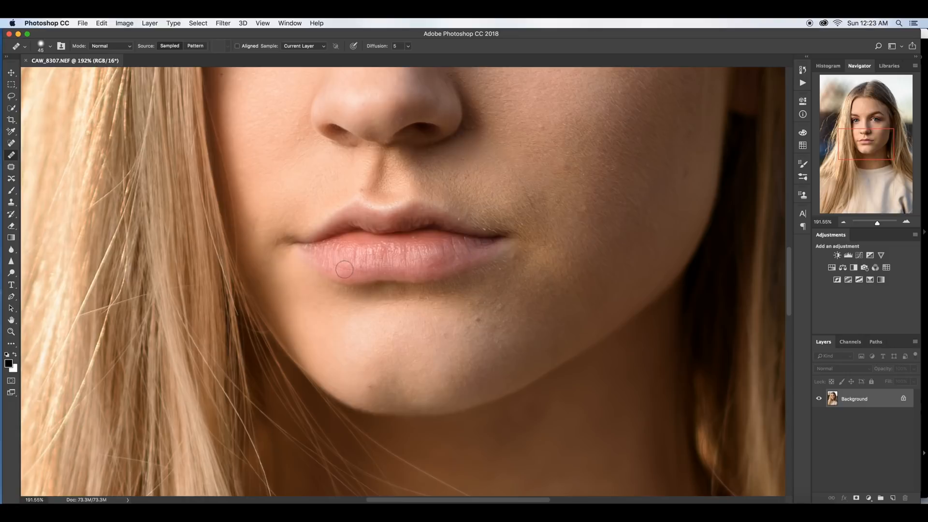
Reduce the Healing Brush size to 25 and heal the blemishes on the chin, around the mouth and on the shaded cheek.
key(bracketleft)
key(bracketleft)
click(478, 320)
click(515, 321)
click(370, 387)
click(483, 228)
click(621, 201)
click(584, 177)
alt+click(686, 154)
click(686, 173)
Heal the blemishes at the bridge of the nose, between the eyebrows and on the lower forehead.
drag(539, 165, 540, 386)
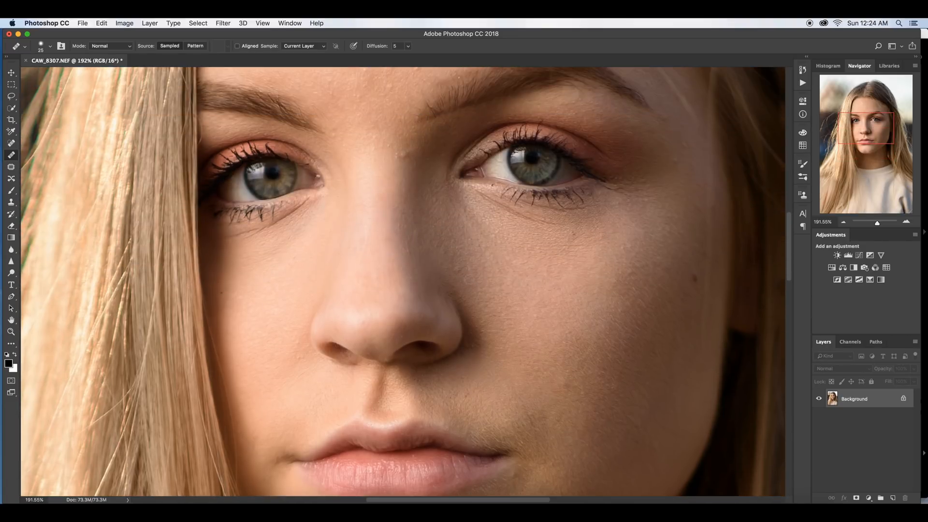
click(406, 155)
scroll(387, 126, up, 5)
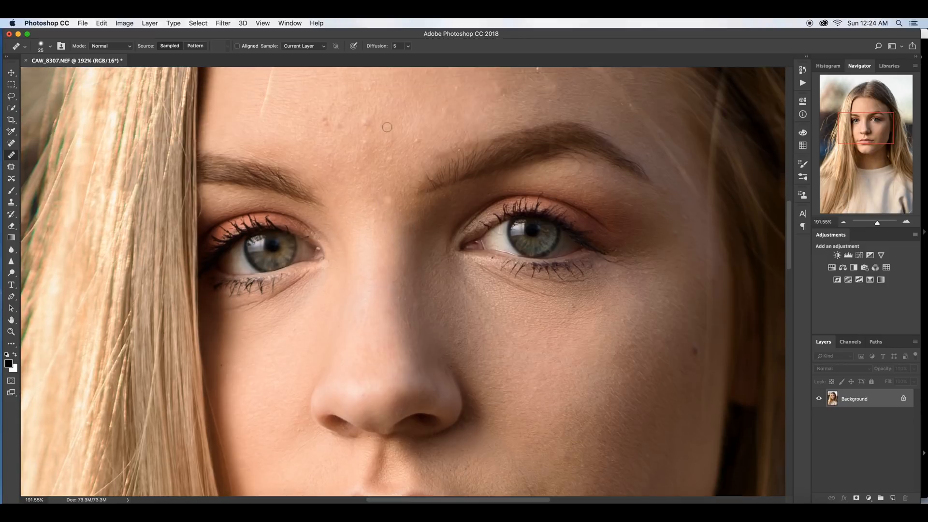
alt+click(371, 156)
drag(364, 192, 369, 185)
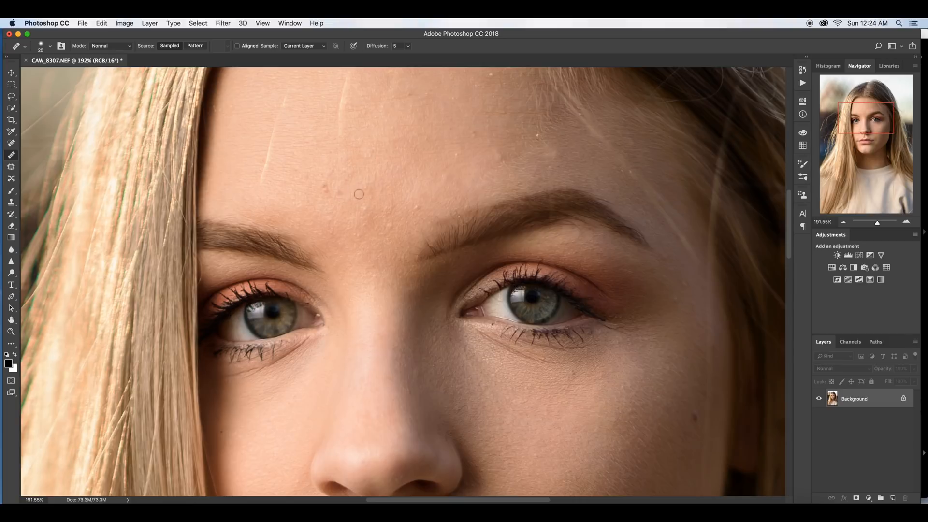
click(326, 193)
click(324, 185)
click(332, 218)
click(419, 206)
Heal the small spots on the middle of the forehead and above the eyebrow on the shaded side, sampling clean skin nearby.
click(445, 175)
click(450, 128)
click(442, 150)
alt+click(487, 163)
click(469, 135)
click(537, 136)
scroll(445, 118, up, 3)
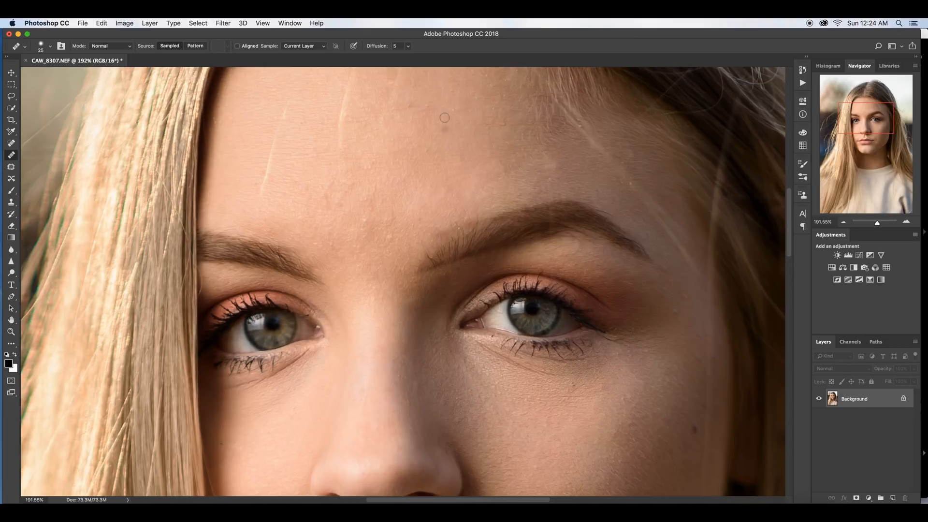
scroll(541, 261, up, 5)
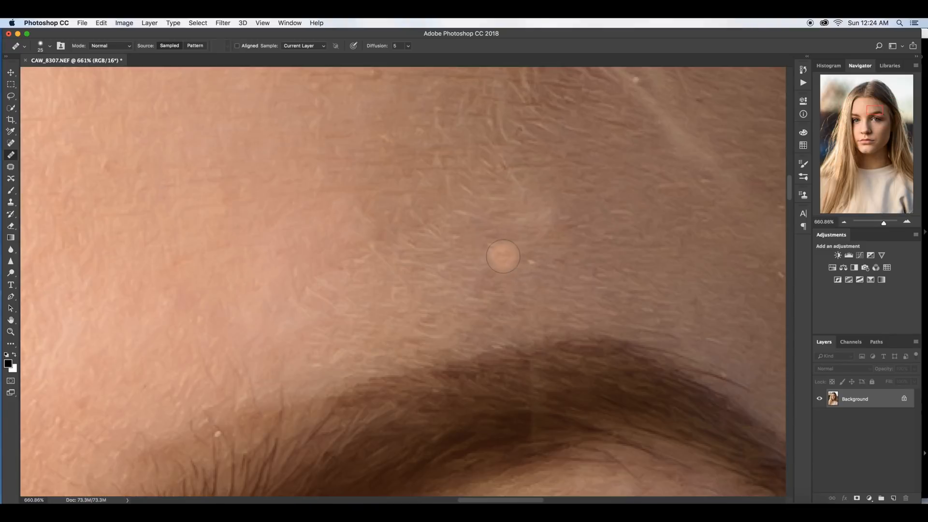
drag(885, 222, 879, 223)
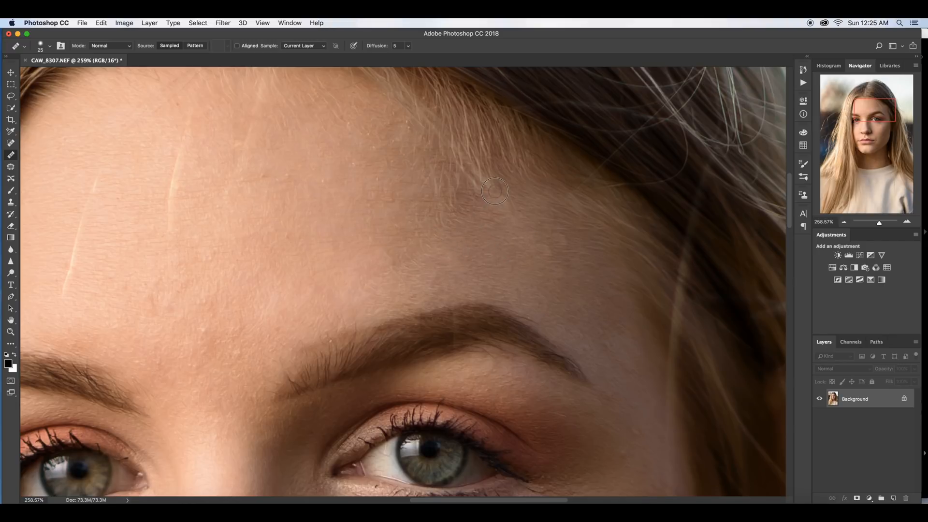
scroll(455, 329, down, 1)
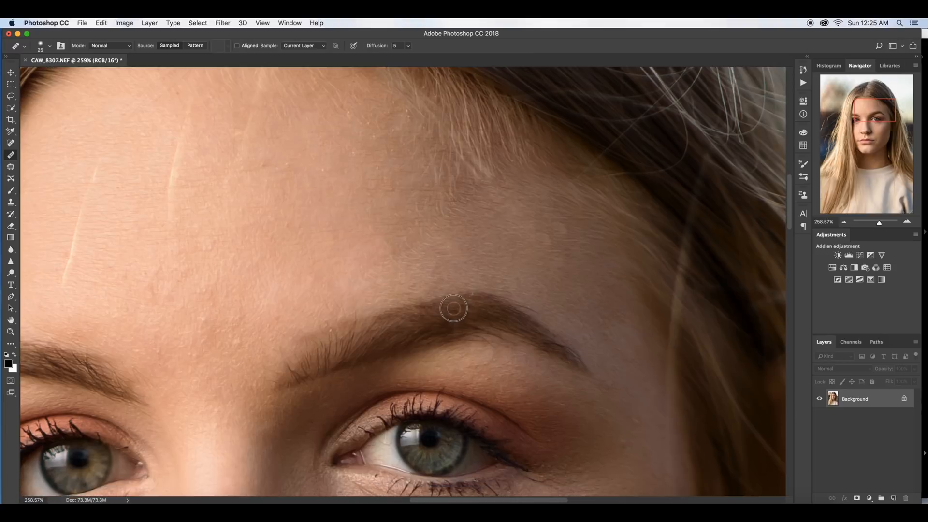
Heal the wider light streak on the upper forehead and the small spots beside it using sampled neighbouring skin.
alt+click(203, 191)
drag(168, 203, 176, 141)
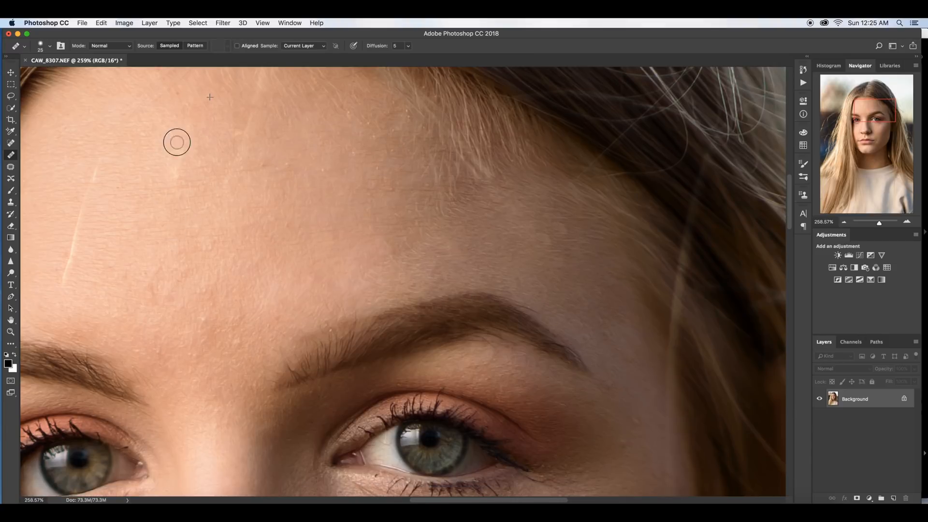
alt+click(295, 157)
click(261, 164)
click(232, 162)
alt+click(315, 141)
click(288, 164)
Undo the first heal on the thin light forehead streak and retouch it with the Healing Brush at size 10.
drag(76, 244, 64, 282)
key(super+z)
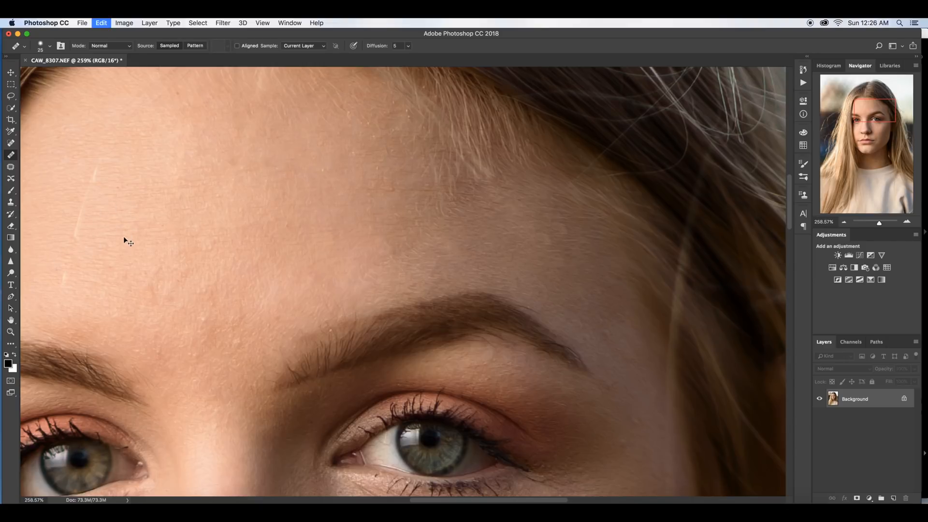
scroll(93, 253, left, 5)
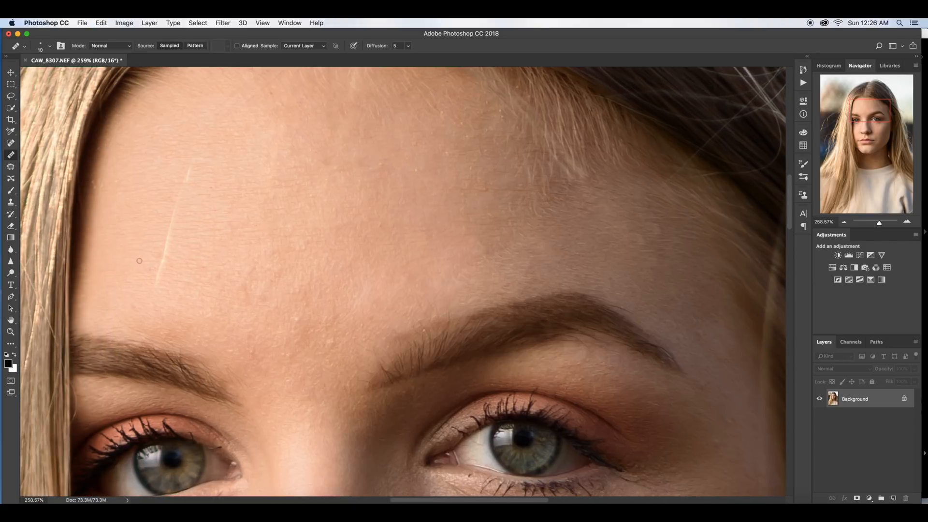
mouse_move(162, 261)
mouse_down()
mouse_move(157, 283)
mouse_move(168, 211)
mouse_move(191, 162)
mouse_up()
drag(93, 182, 114, 179)
Restore the Healing Brush size to 25 and heal the spot beside the eye, checking the cheek, chin and neck for blemishes.
key(bracketright)
key(bracketright)
key(bracketright)
alt+click(707, 423)
click(729, 422)
scroll(680, 372, down, 5)
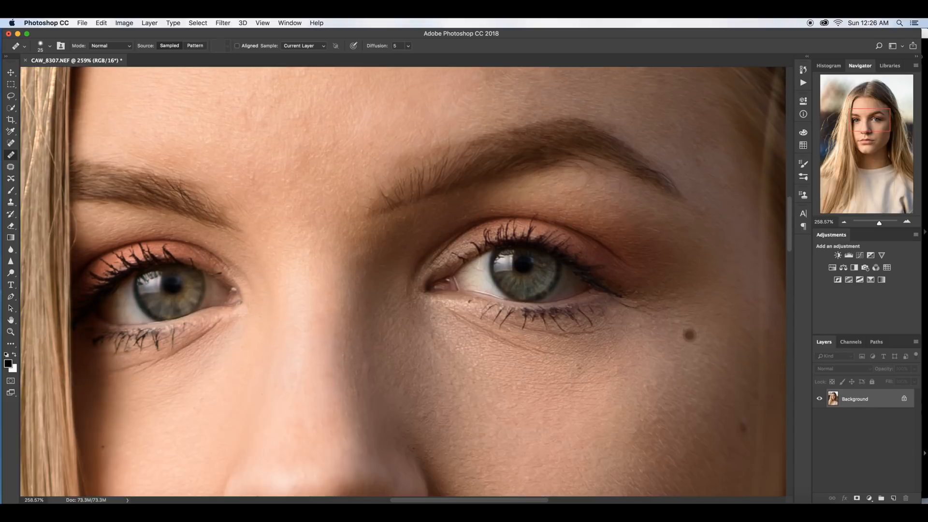
scroll(404, 282, down, 6)
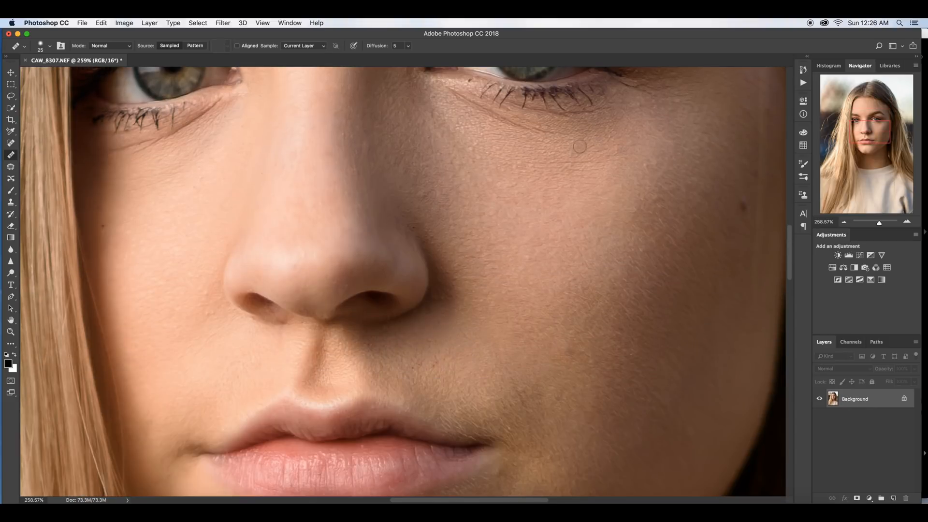
scroll(423, 381, down, 14)
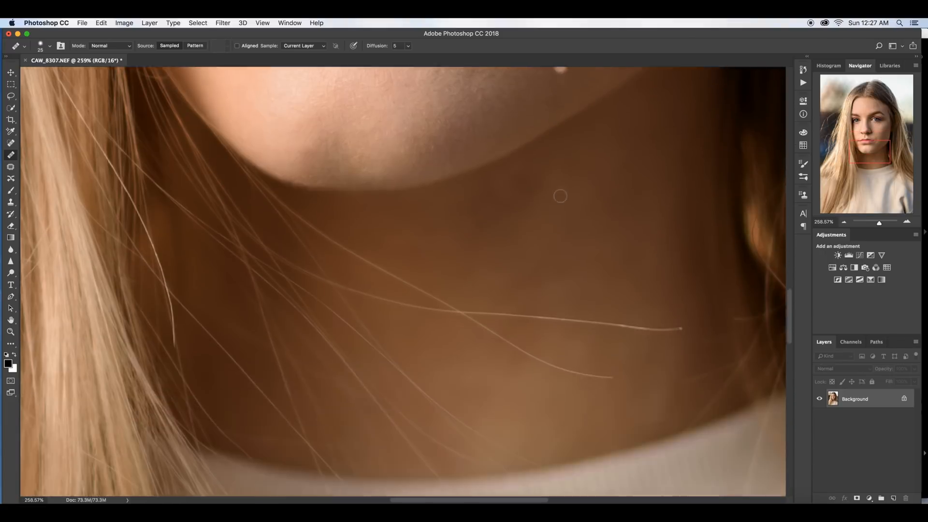
scroll(560, 195, down, 4)
Separate the photo into a Frequency Layers group with Texture and Blur layers, and toggle each layer's visibility to inspect it.
drag(879, 223, 872, 222)
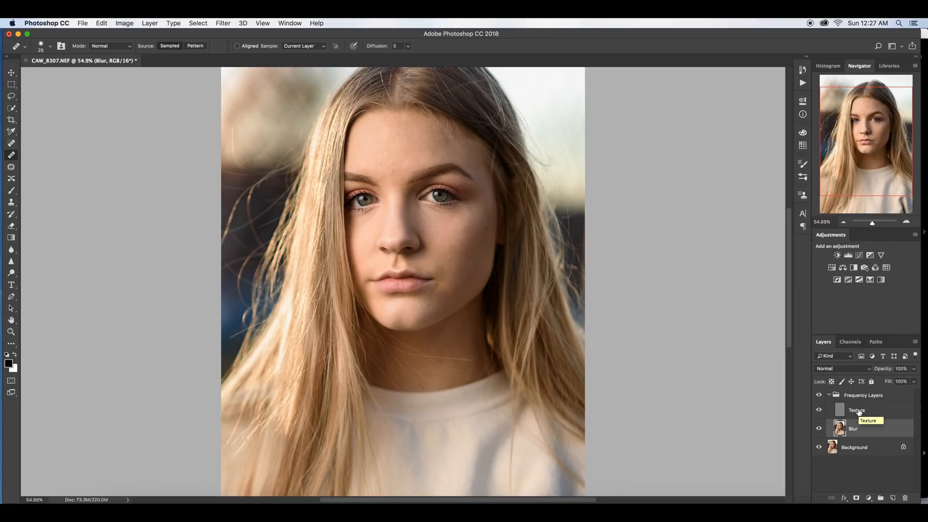
click(819, 411)
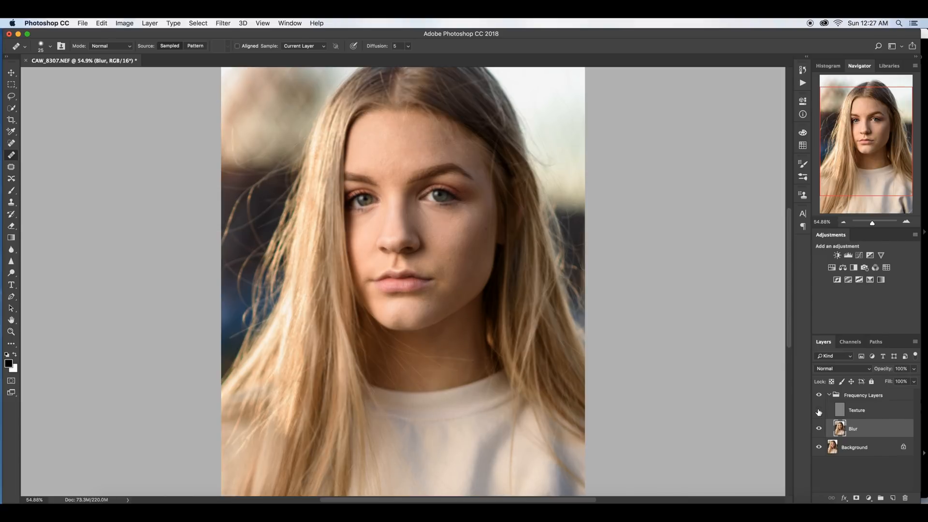
click(819, 411)
click(818, 429)
click(818, 430)
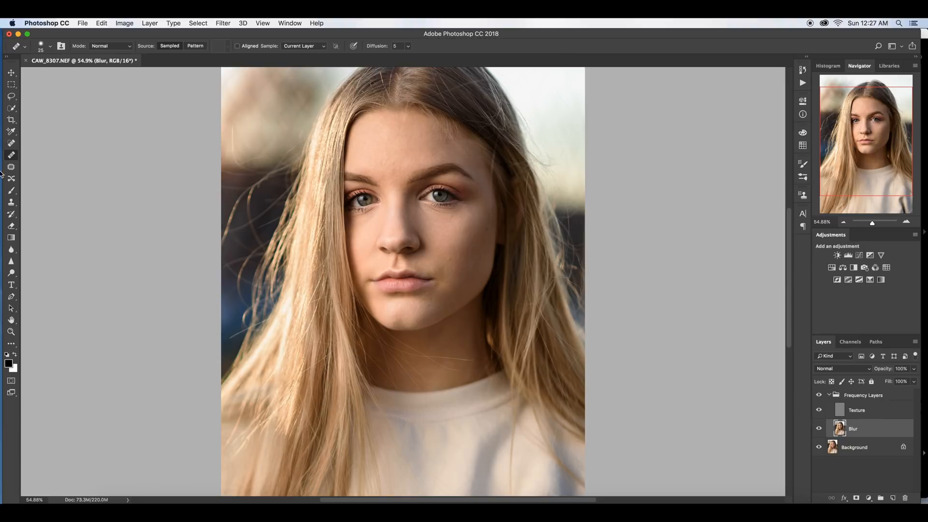
Activate the Mixer Brush Tool from the additional tools.
click(10, 344)
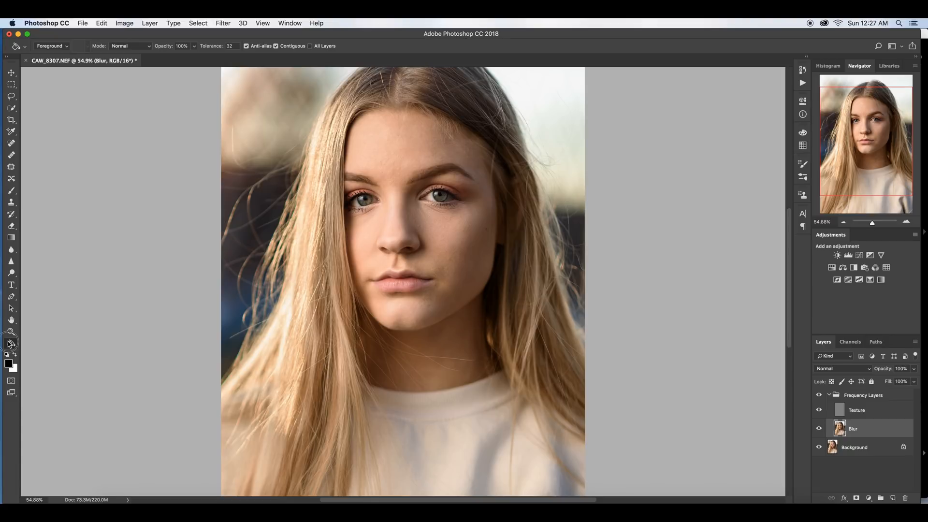
click(9, 344)
scroll(51, 470, down, 1)
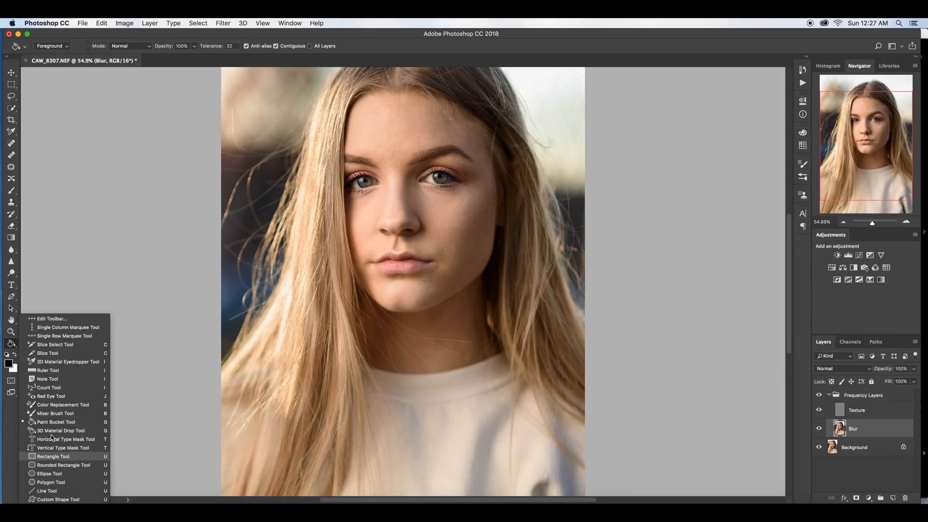
click(54, 413)
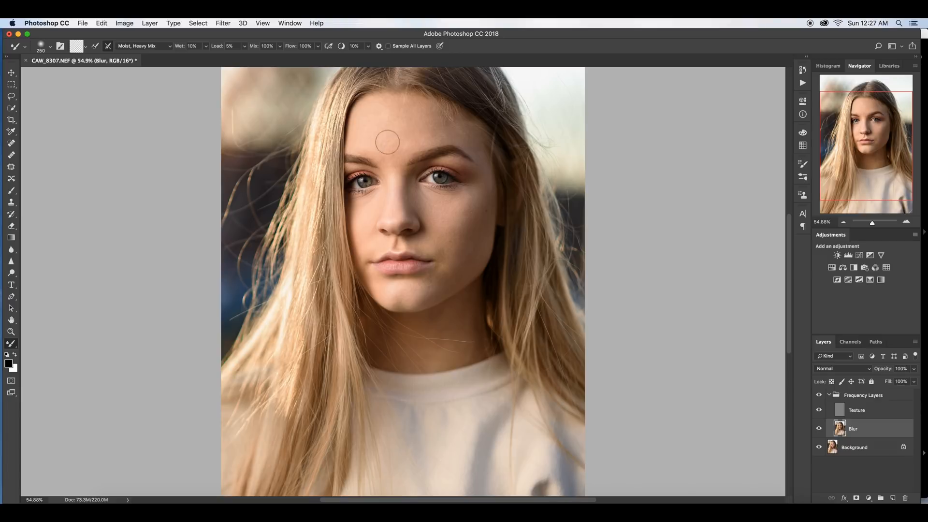
Hide the Texture layer and blend the Blur layer's skin tones on the nose, cheek and forehead with the Mixer Brush at size 175.
click(820, 410)
key(bracketleft)
key(bracketleft)
mouse_move(393, 159)
mouse_down()
mouse_move(384, 152)
mouse_move(406, 129)
mouse_move(387, 165)
mouse_move(398, 164)
mouse_move(363, 129)
mouse_move(380, 111)
mouse_move(450, 111)
mouse_move(445, 133)
mouse_move(402, 145)
mouse_move(394, 176)
mouse_move(405, 203)
mouse_move(392, 210)
mouse_up()
scroll(428, 208, up, 1)
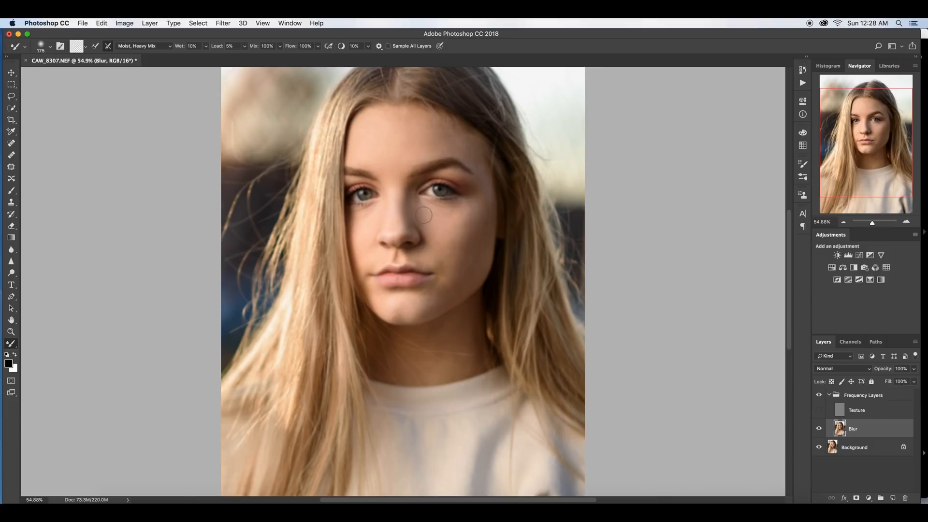
mouse_move(424, 212)
mouse_down()
mouse_move(418, 207)
mouse_move(433, 224)
mouse_move(458, 212)
mouse_move(448, 197)
mouse_move(425, 201)
mouse_move(427, 225)
mouse_move(456, 236)
mouse_move(473, 202)
mouse_move(445, 224)
mouse_move(454, 230)
mouse_move(478, 208)
mouse_move(442, 252)
mouse_move(418, 213)
mouse_up()
mouse_move(433, 261)
mouse_down()
mouse_move(446, 261)
mouse_move(447, 284)
mouse_move(423, 296)
mouse_move(440, 302)
mouse_move(454, 282)
mouse_move(451, 303)
mouse_move(459, 271)
mouse_move(478, 280)
mouse_move(460, 280)
mouse_move(452, 261)
mouse_move(452, 277)
mouse_move(453, 249)
mouse_move(458, 275)
mouse_move(475, 224)
mouse_move(483, 226)
mouse_move(476, 161)
mouse_move(485, 179)
mouse_move(443, 149)
mouse_move(474, 145)
mouse_move(493, 207)
mouse_move(485, 183)
mouse_up()
mouse_move(398, 122)
mouse_down()
mouse_move(396, 114)
mouse_move(429, 121)
mouse_move(457, 138)
mouse_move(449, 139)
mouse_up()
Blend the bridge of the nose with the Mixer Brush at size 60, and smooth the chin with a larger brush.
scroll(402, 179, up, 2)
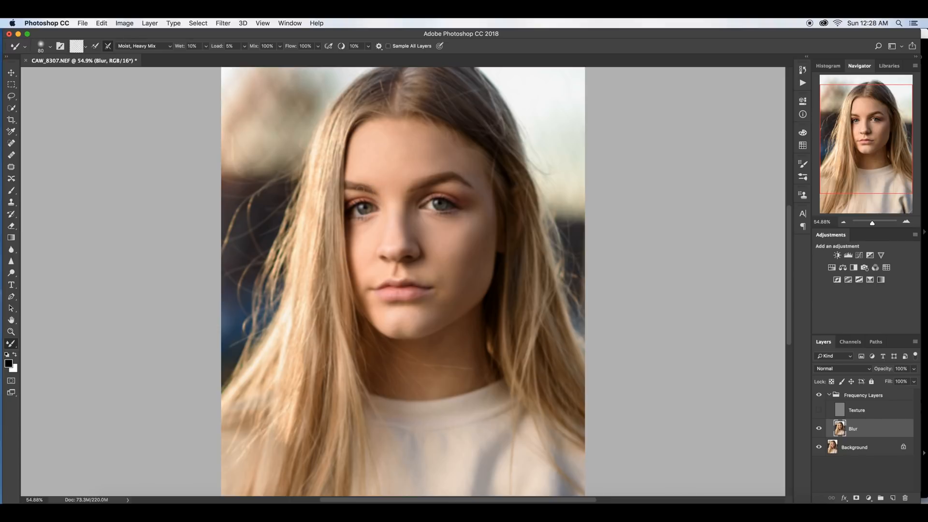
drag(407, 187, 406, 206)
scroll(380, 232, up, 1)
scroll(387, 334, up, 1)
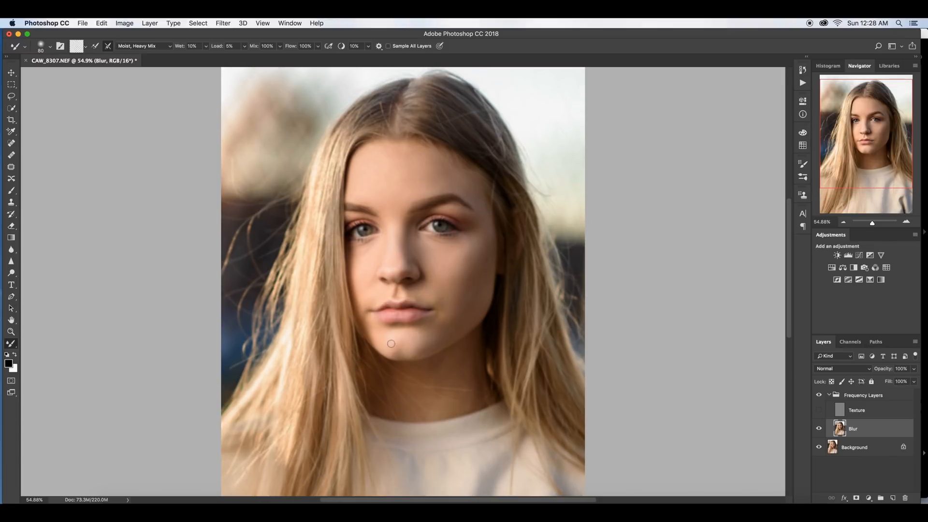
key(bracketright)
key(bracketright)
mouse_move(404, 346)
mouse_down()
mouse_move(391, 350)
mouse_move(414, 351)
mouse_up()
Enlarge the Mixer Brush and blend the skin tones below the jaw and across the neck.
key(bracketleft)
key(bracketright)
key(bracketright)
key(bracketright)
mouse_move(449, 376)
mouse_down()
mouse_move(437, 373)
mouse_move(474, 366)
mouse_up()
key(bracketright)
key(bracketright)
mouse_move(433, 401)
mouse_down()
mouse_move(403, 387)
mouse_move(410, 379)
mouse_move(435, 374)
mouse_move(416, 388)
mouse_move(476, 389)
mouse_move(432, 373)
mouse_move(453, 357)
mouse_move(428, 370)
mouse_move(471, 342)
mouse_move(474, 386)
mouse_move(448, 399)
mouse_move(456, 409)
mouse_move(429, 414)
mouse_up()
Adjust the Mixer Brush size to 200 and show the Texture layer again.
key(bracketleft)
key(bracketleft)
key(bracketleft)
key(bracketright)
key(bracketright)
key(bracketleft)
key(bracketleft)
key(bracketright)
key(bracketright)
click(819, 410)
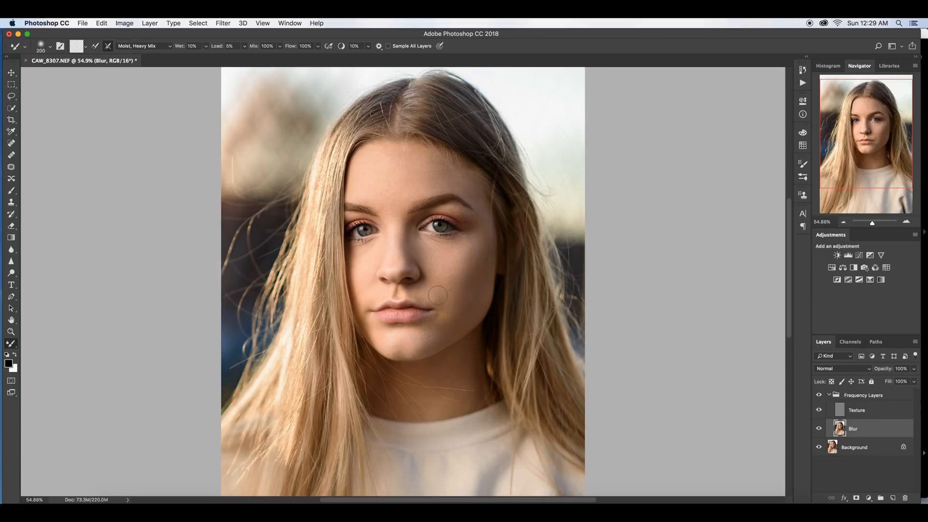
Blend broad tone transitions on the shaded cheek with a much larger Mixer Brush, and smooth the forehead with a smaller one.
key(bracketright)
key(bracketright)
key(bracketright)
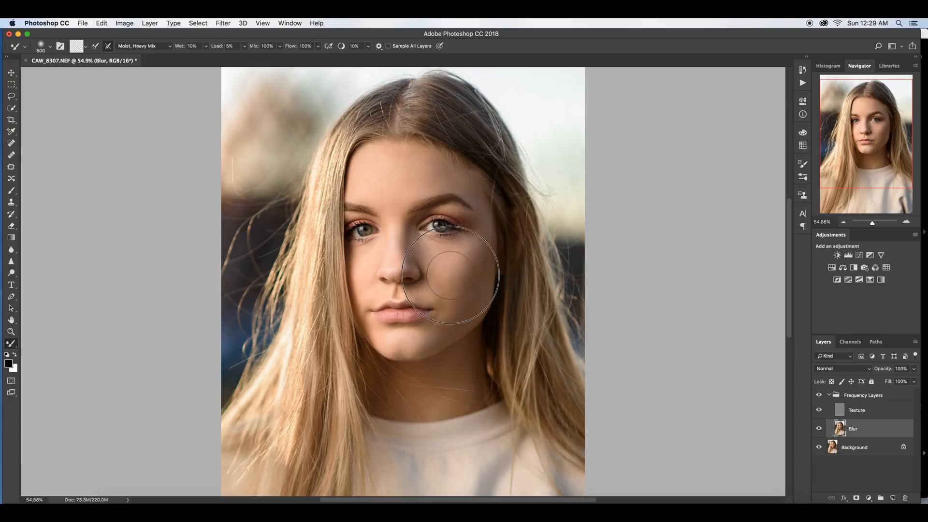
mouse_move(450, 275)
mouse_down()
mouse_move(472, 274)
mouse_move(460, 288)
mouse_move(471, 256)
mouse_move(462, 277)
mouse_up()
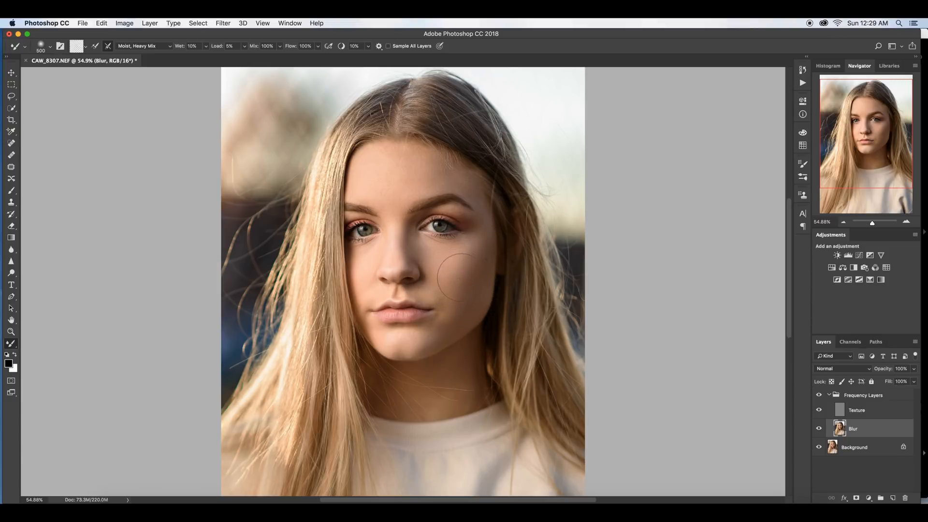
key(bracketleft)
key(bracketleft)
mouse_move(401, 167)
mouse_down()
mouse_move(378, 191)
mouse_move(367, 175)
mouse_move(374, 162)
mouse_move(414, 162)
mouse_move(397, 182)
mouse_move(434, 169)
mouse_move(389, 194)
mouse_move(375, 166)
mouse_up()
Blend the sunlit cheek, the nose and the skin beside the mouth with smaller Mixer Brush sizes, ending at size 150.
key(bracketleft)
key(bracketleft)
key(bracketleft)
drag(364, 254, 365, 302)
key(bracketleft)
drag(395, 257, 407, 236)
key(])
drag(440, 300, 449, 303)
Duplicate the Texture layer and set the copy's opacity to 15%.
click(870, 413)
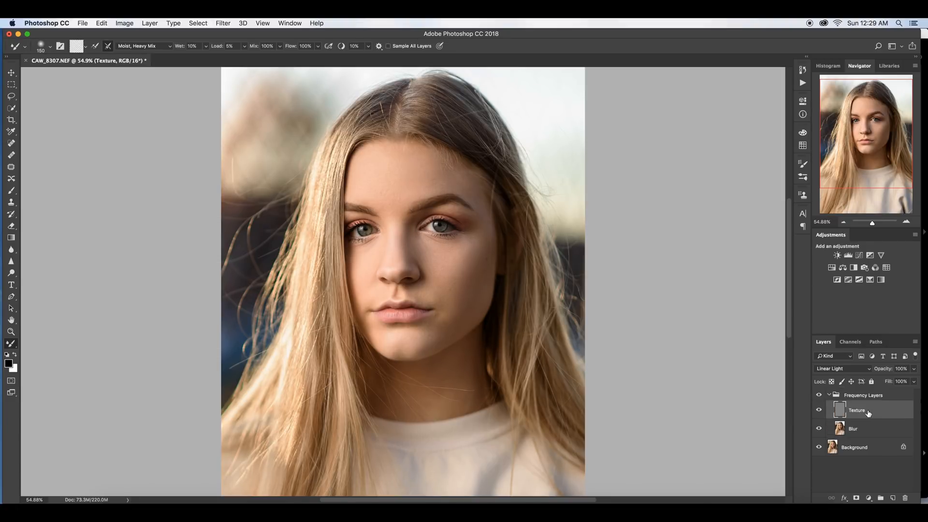
drag(882, 412, 894, 500)
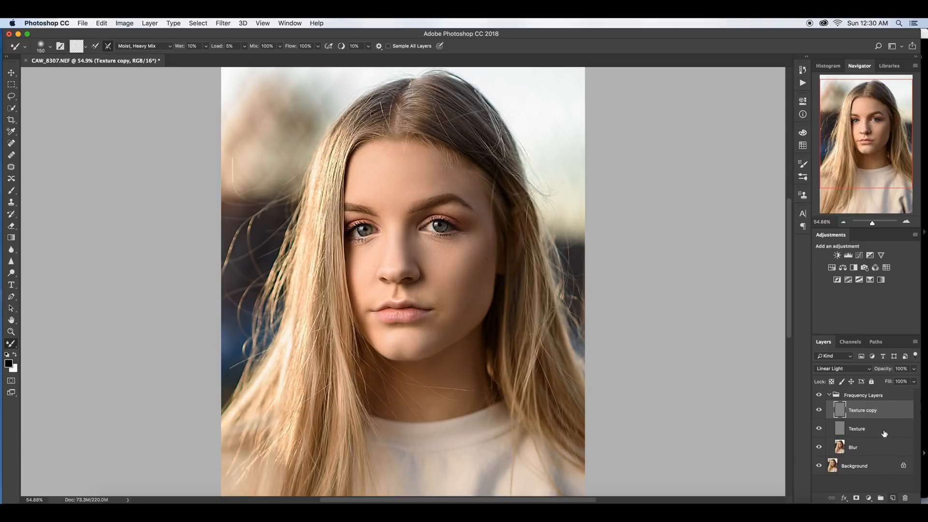
click(914, 370)
drag(879, 382, 879, 382)
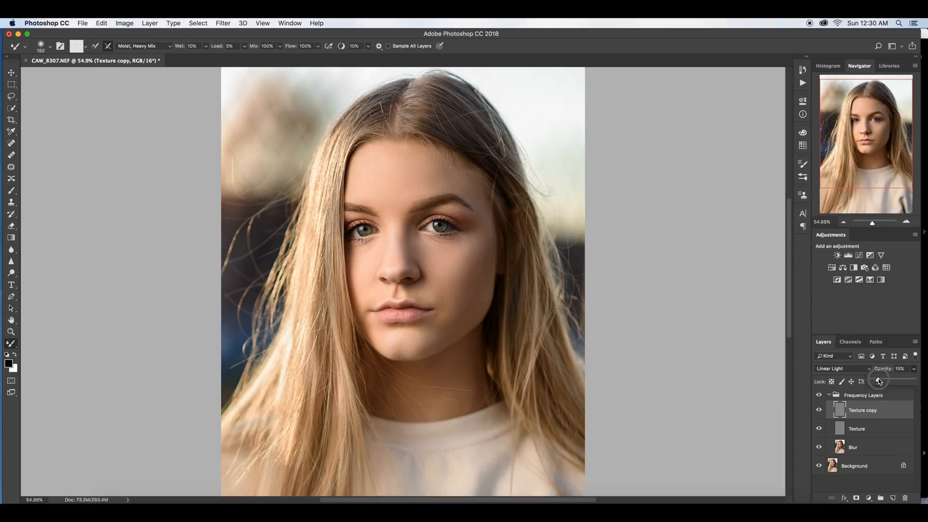
Compare the retouch by toggling the Frequency Layers group, and flatten the layers into the Background.
click(820, 400)
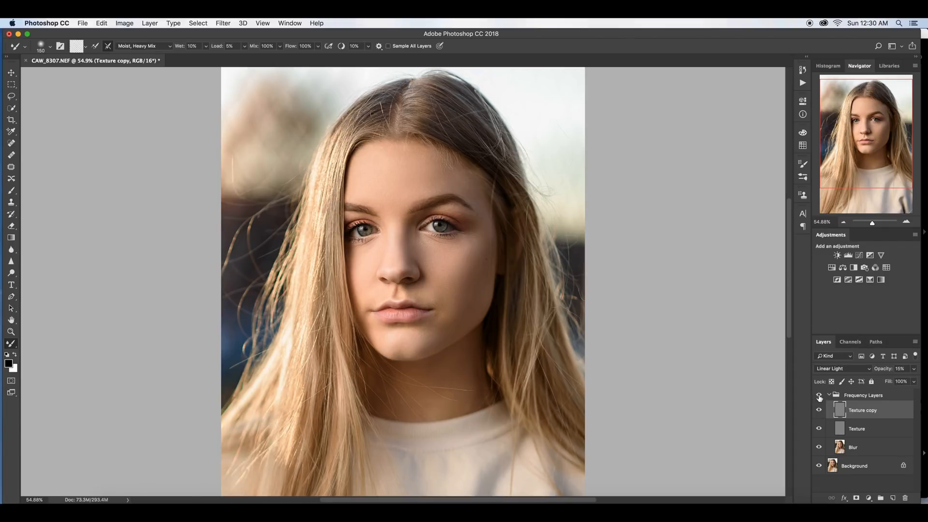
click(819, 396)
drag(872, 222, 872, 221)
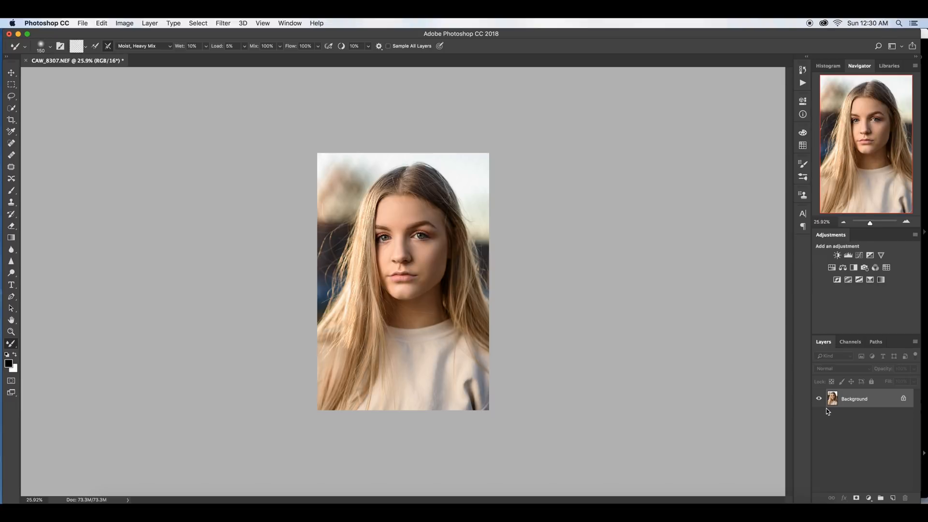
drag(868, 223, 874, 223)
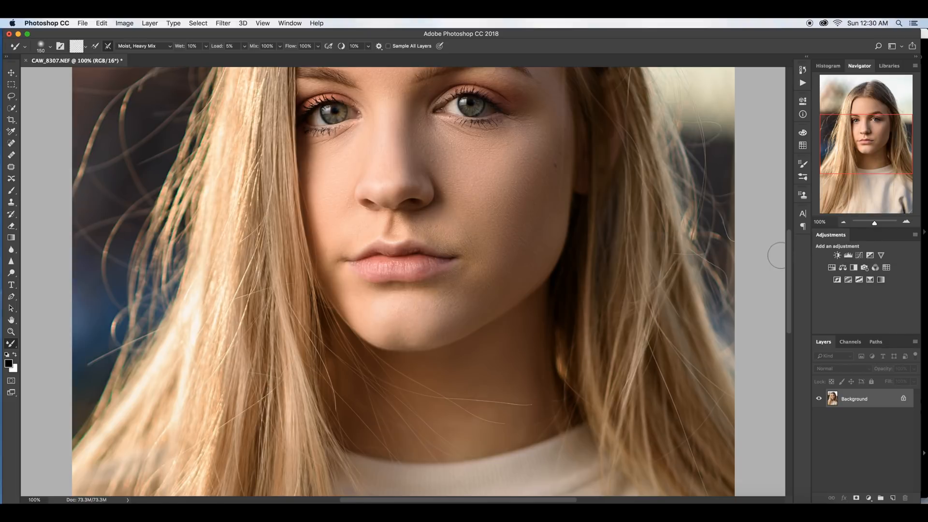
Add a Curves adjustment layer that slightly brightens the midtones, and invert its mask to black.
click(860, 256)
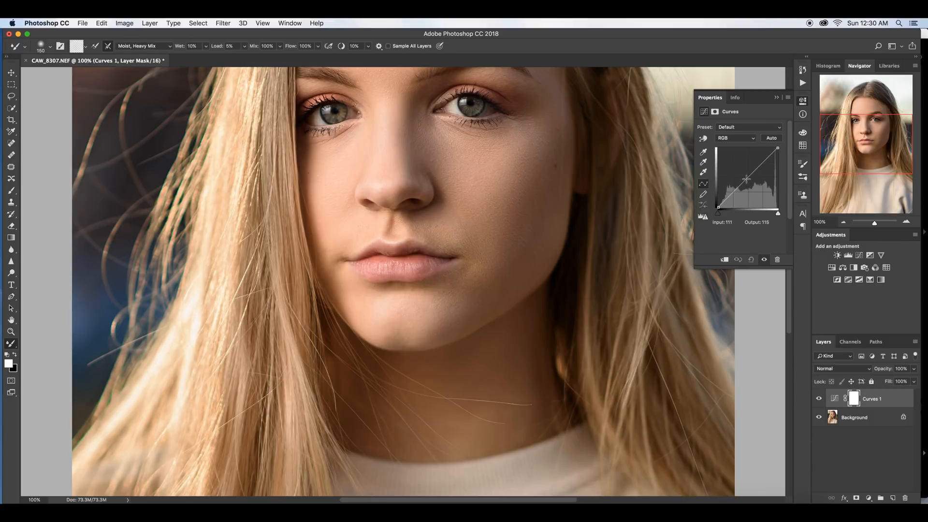
drag(747, 178, 743, 176)
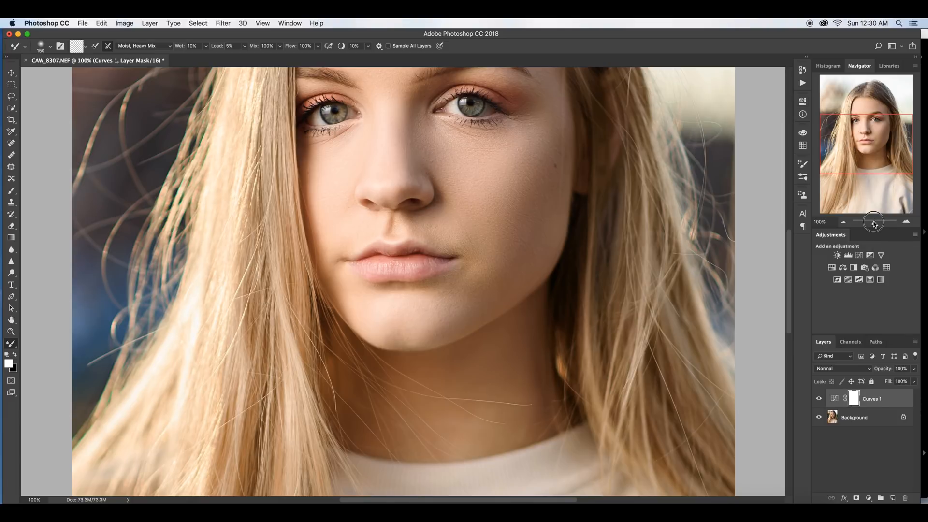
drag(874, 223, 873, 224)
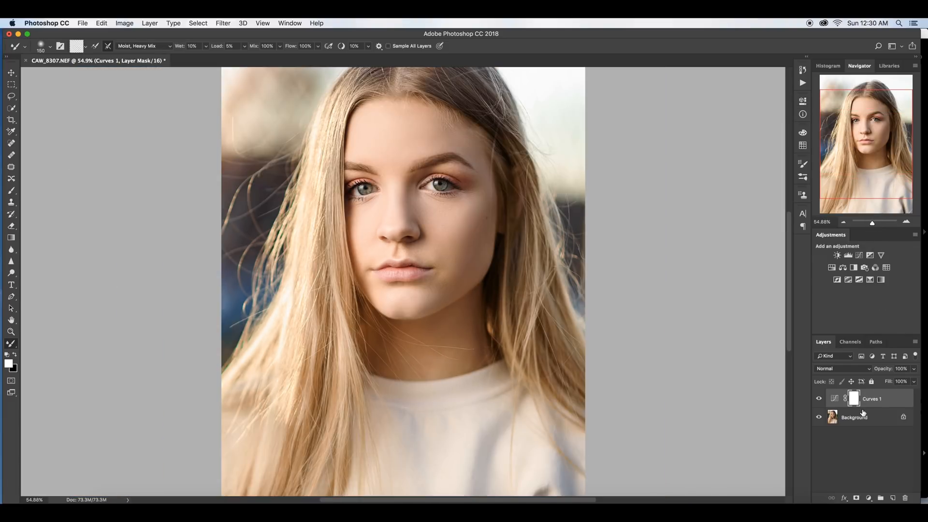
key(super+i)
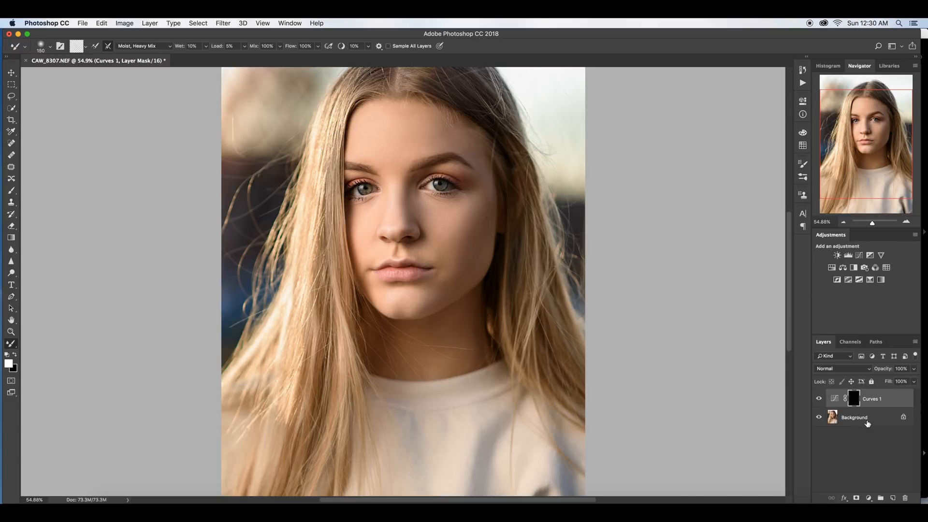
Brighten the shaded cheek down toward the mouth corner by painting white on the Curves 1 mask, brush size 300 at 13% flow.
click(11, 191)
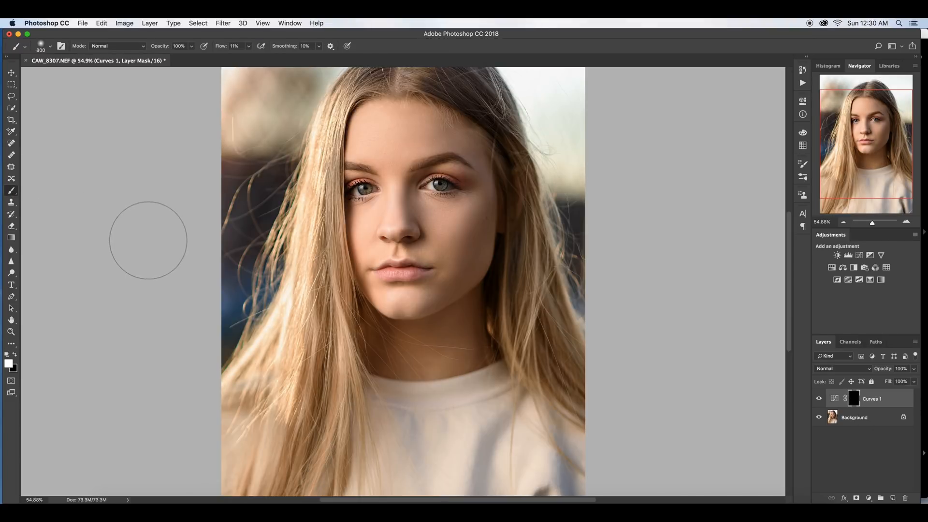
click(248, 47)
drag(247, 59, 254, 59)
drag(872, 223, 875, 223)
drag(864, 117, 864, 102)
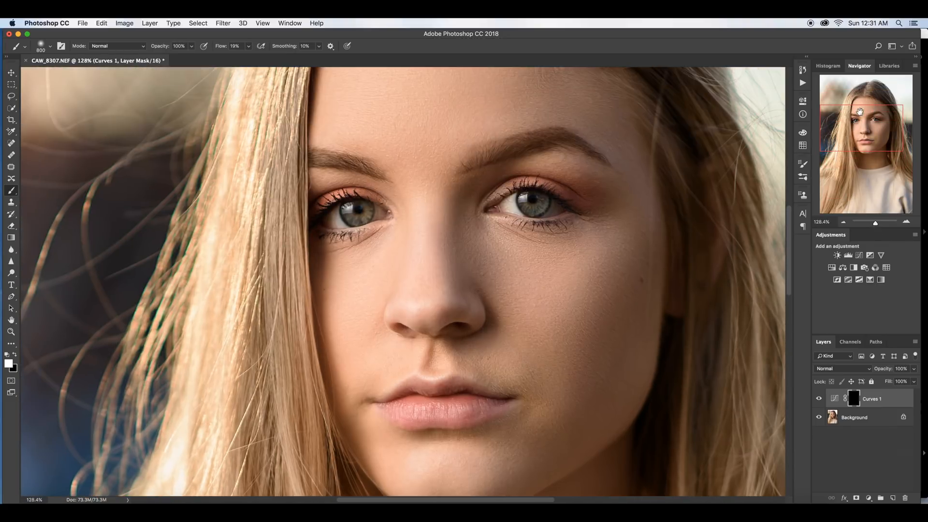
key(bracketleft)
key(bracketleft)
key(bracketleft)
drag(627, 255, 556, 345)
key(super+z)
click(248, 46)
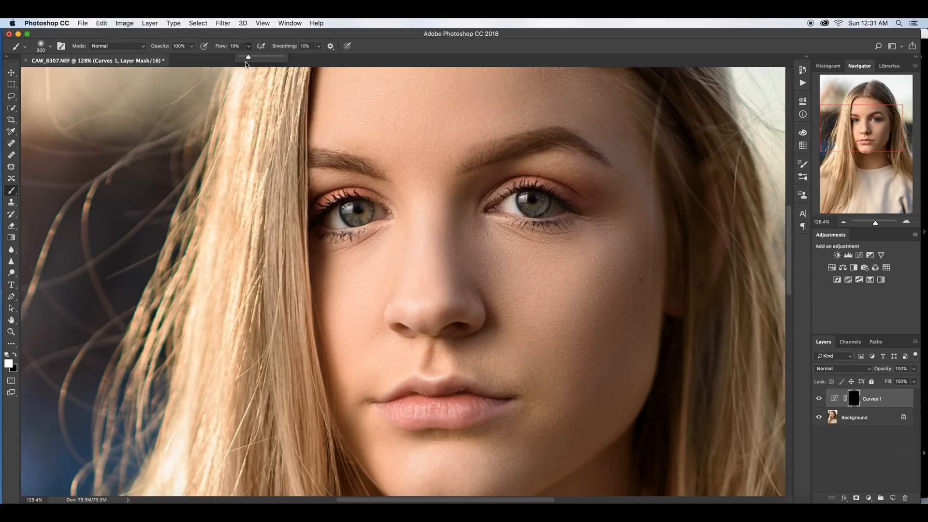
drag(250, 60, 247, 58)
mouse_move(595, 254)
mouse_down()
mouse_move(608, 268)
mouse_move(619, 253)
mouse_move(545, 363)
mouse_move(537, 389)
mouse_up()
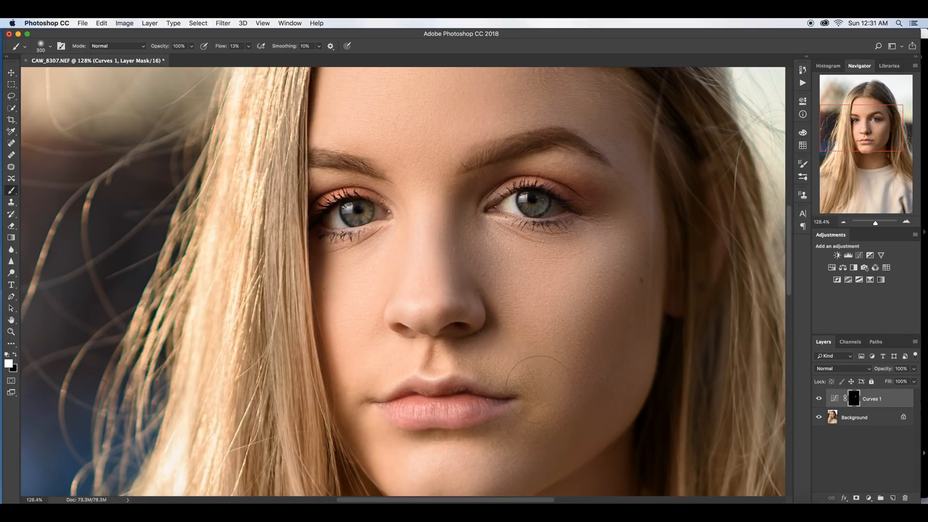
Brighten the bridge of the nose on the Curves 1 mask with a smaller brush.
key(bracketleft)
key(bracketleft)
key(bracketleft)
key(bracketleft)
key(bracketleft)
key(bracketleft)
drag(419, 275, 423, 300)
Brighten the iris and the area under the eye on the shaded side of the face with a small brush.
key(bracketleft)
key(bracketleft)
key(bracketleft)
key(bracketleft)
key(bracketright)
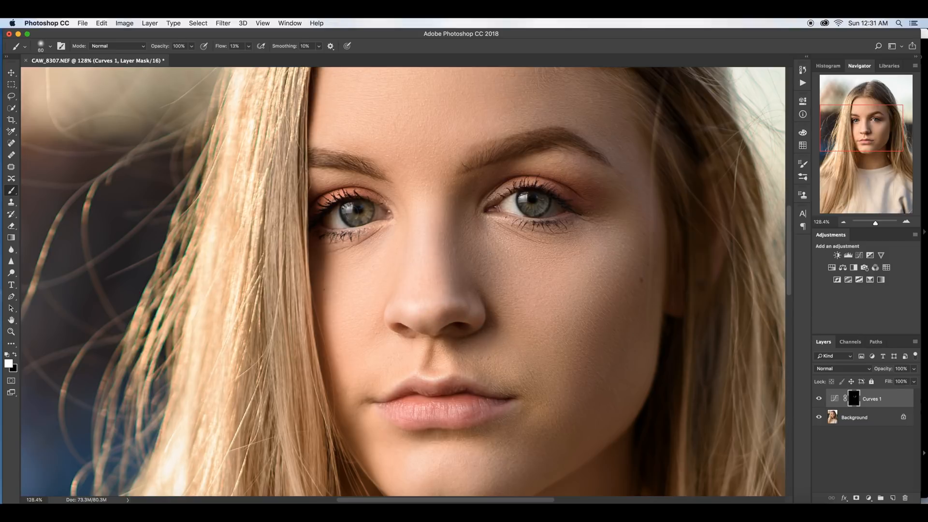
key(bracketleft)
mouse_move(531, 202)
mouse_down()
mouse_move(531, 209)
mouse_move(542, 199)
mouse_move(529, 207)
mouse_up()
drag(494, 218, 532, 222)
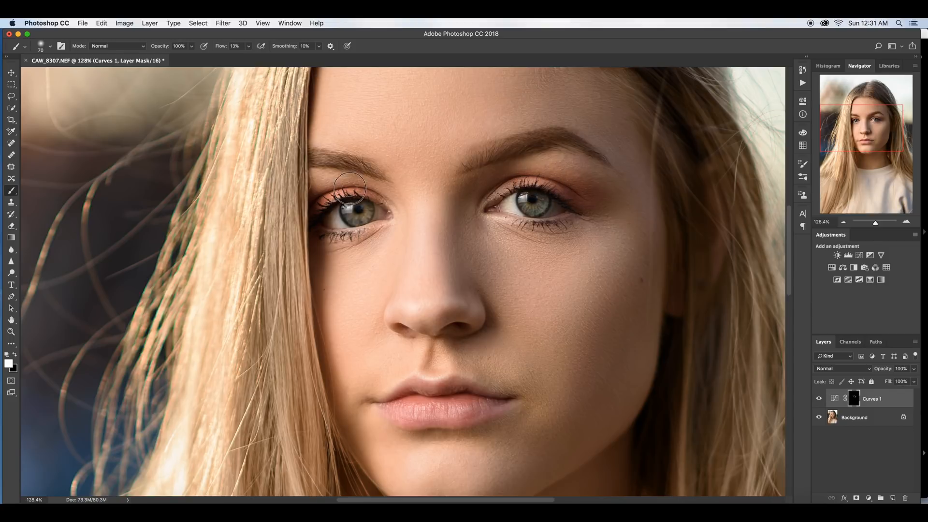
key(bracketright)
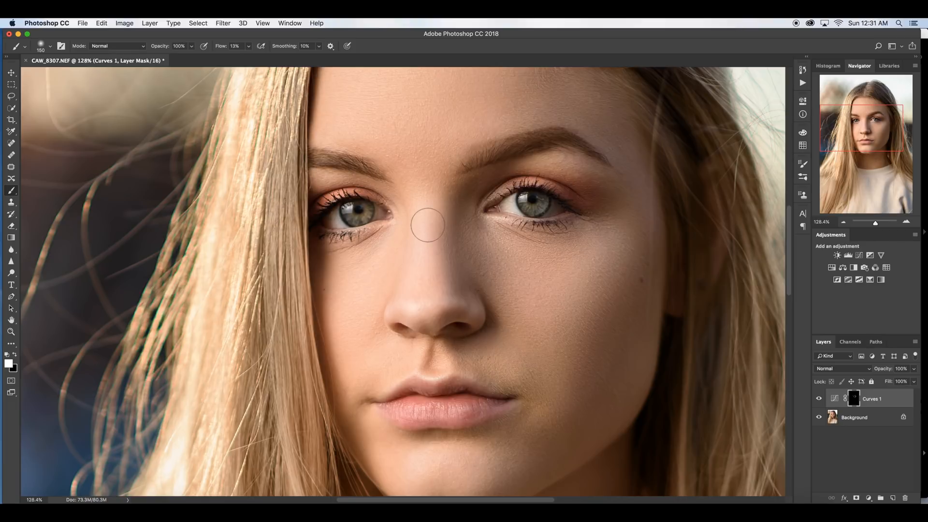
key(p)
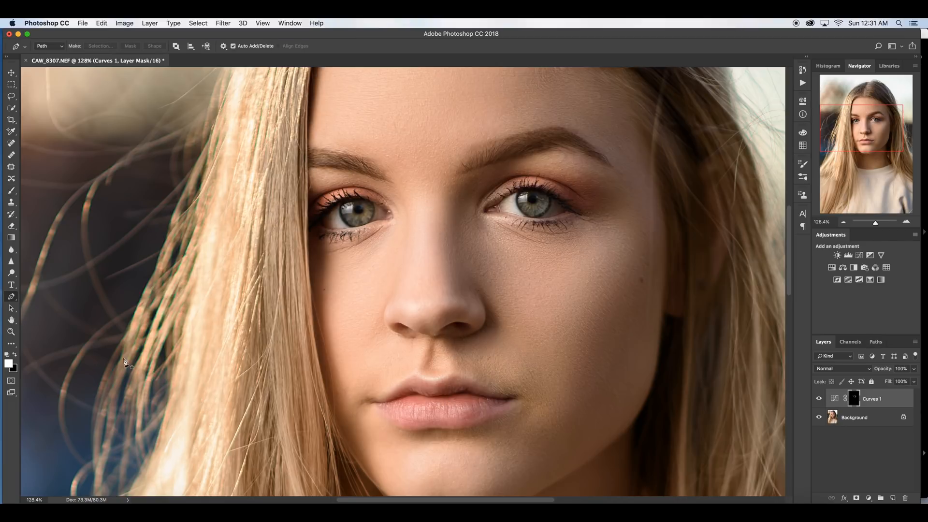
click(9, 344)
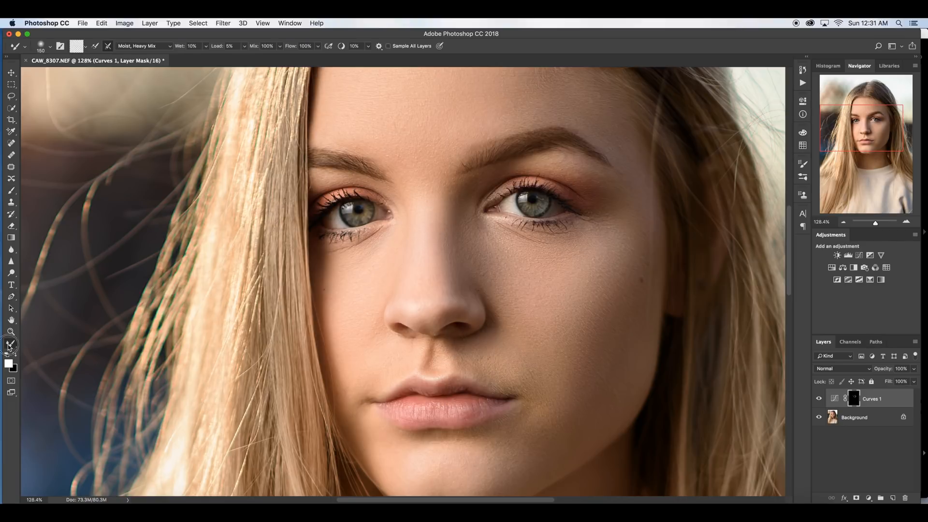
click(11, 190)
Brighten the lower lip and the skin just above the upper lip on the Curves 1 mask, using brush size 60.
key(bracketleft)
key(bracketleft)
key(bracketleft)
key(bracketleft)
key(bracketleft)
key(bracketleft)
mouse_move(448, 415)
mouse_down()
mouse_move(422, 410)
mouse_move(462, 412)
mouse_move(434, 410)
mouse_up()
mouse_move(453, 371)
mouse_down()
mouse_move(410, 377)
mouse_move(467, 373)
mouse_up()
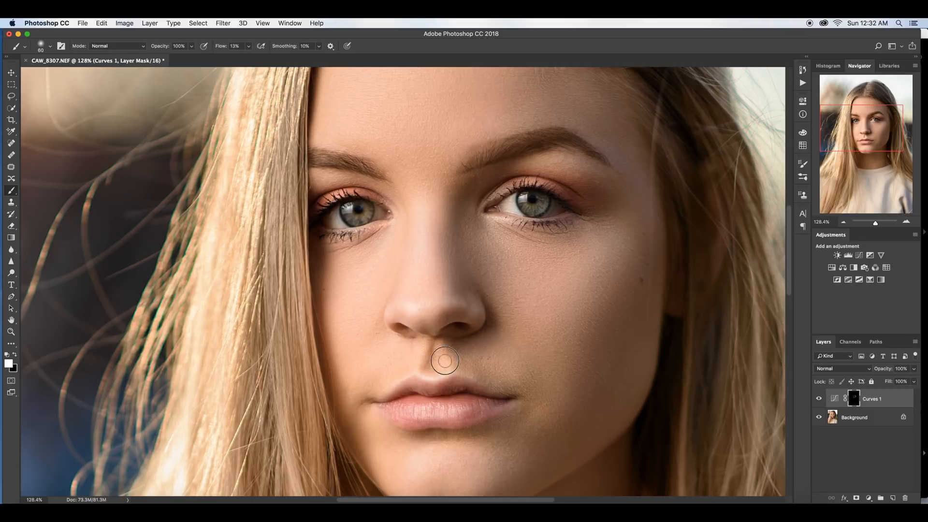
Brighten the crown and the hair beside the shaded cheek on the Curves 1 mask, using brush sizes 500 and 600.
drag(880, 132, 879, 110)
drag(875, 223, 871, 223)
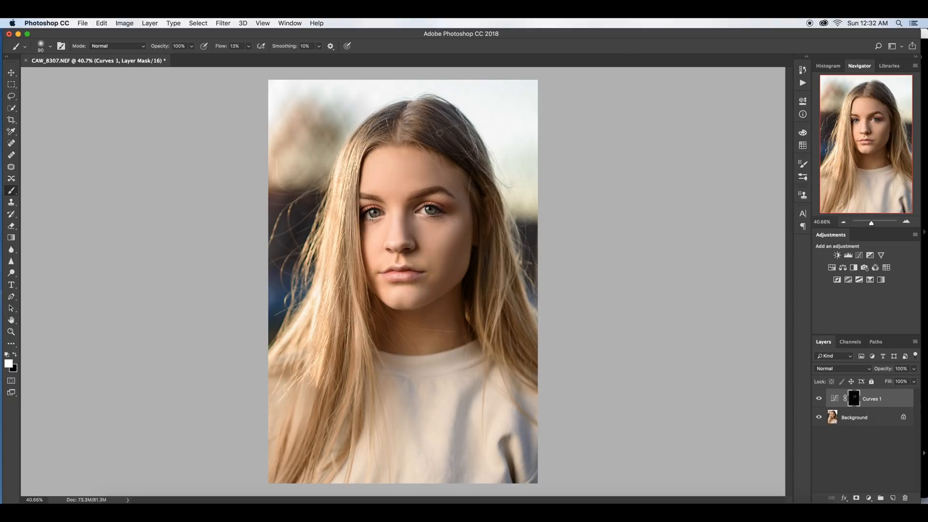
key(bracketright)
key(bracketright)
key(bracketright)
key(bracketright)
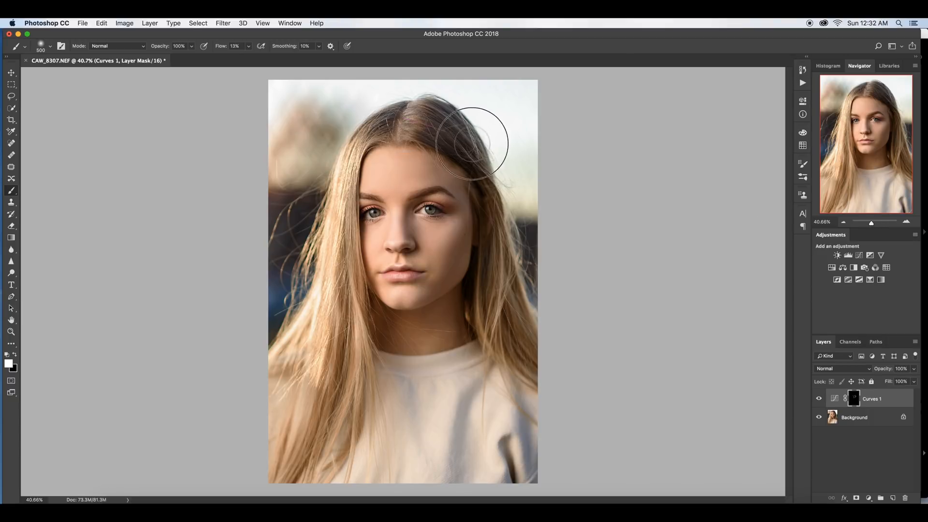
drag(426, 122, 420, 114)
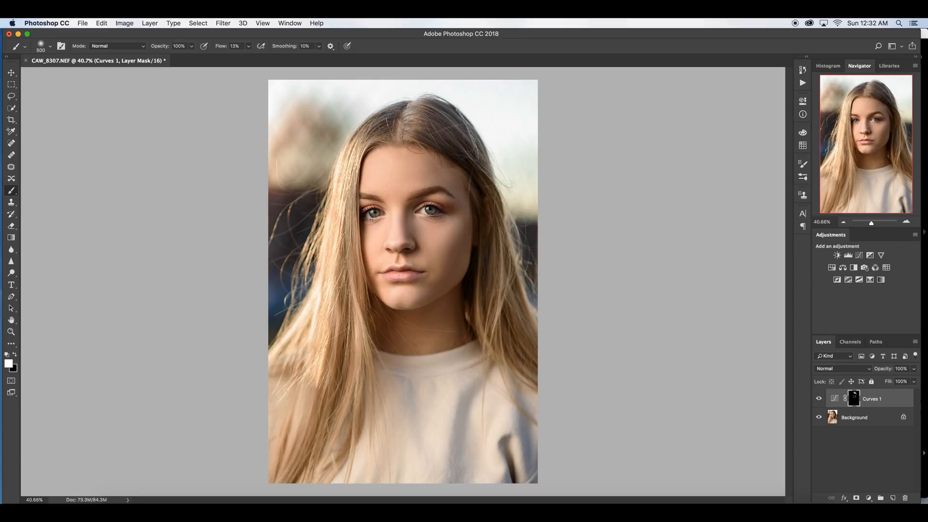
drag(517, 301, 505, 285)
drag(492, 205, 481, 162)
key(bracketright)
mouse_move(509, 204)
mouse_down()
mouse_move(459, 143)
mouse_move(436, 133)
mouse_up()
Brighten the hair at the top of the head with a smaller brush of size 250.
key(bracketleft)
key(bracketleft)
key(bracketleft)
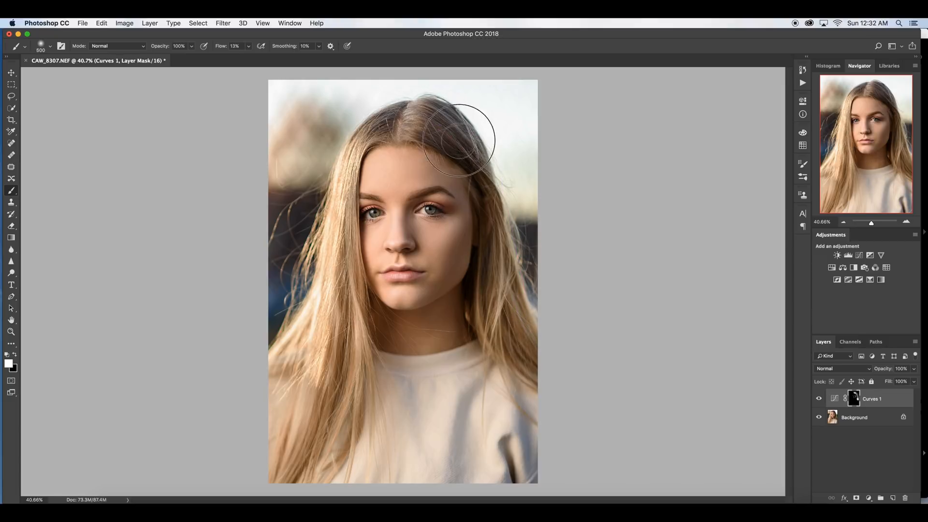
key(bracketleft)
key(bracketleft)
key(bracketleft)
mouse_move(412, 119)
mouse_down()
mouse_move(435, 133)
mouse_move(439, 147)
mouse_move(419, 142)
mouse_move(479, 173)
mouse_move(459, 141)
mouse_move(470, 136)
mouse_move(446, 109)
mouse_up()
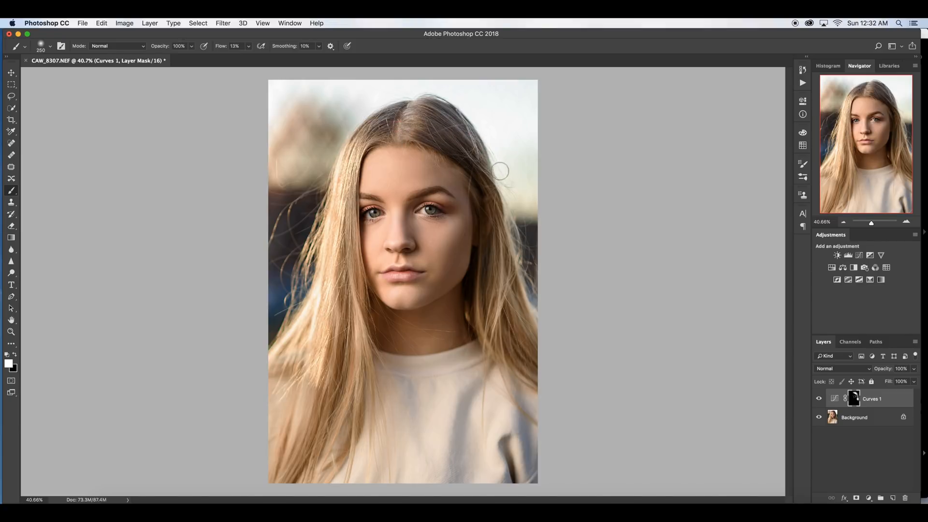
Brighten the shaded jaw, undo a forehead stroke, and lighten the hair from the crown to beside the cheek with brush size 400.
mouse_move(443, 287)
mouse_down()
mouse_move(423, 296)
mouse_move(467, 274)
mouse_up()
mouse_move(415, 184)
mouse_down()
mouse_move(394, 197)
mouse_move(422, 175)
mouse_move(423, 149)
mouse_move(418, 172)
mouse_move(395, 193)
mouse_move(423, 147)
mouse_move(438, 177)
mouse_move(462, 180)
mouse_up()
key(super+z)
key(bracketright)
key(bracketright)
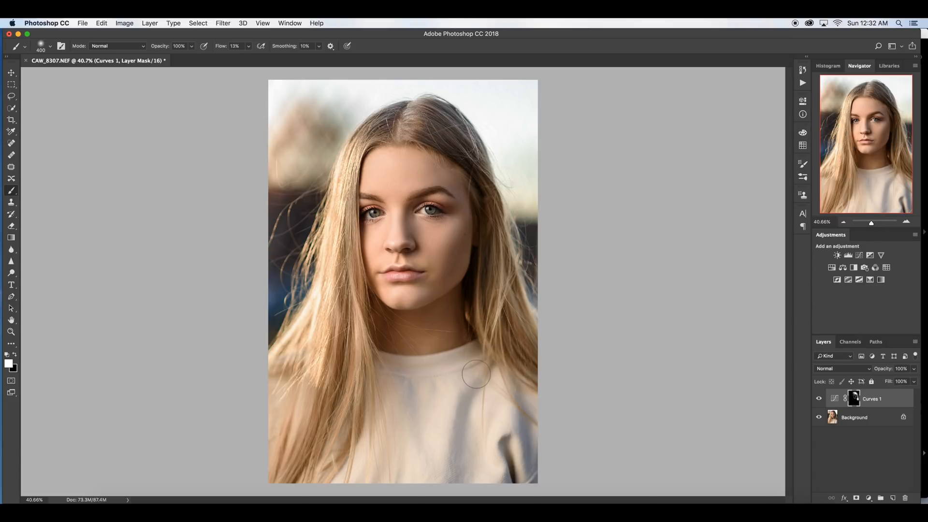
mouse_move(434, 127)
mouse_down()
mouse_move(465, 162)
mouse_move(453, 149)
mouse_move(479, 212)
mouse_up()
Compare the brightening by toggling the visibility of the Curves 1 layer.
click(819, 398)
click(819, 399)
click(819, 399)
click(819, 398)
Add a second Curves adjustment layer darkening the midtones from input 135 to output 96, and invert its mask to black.
click(860, 256)
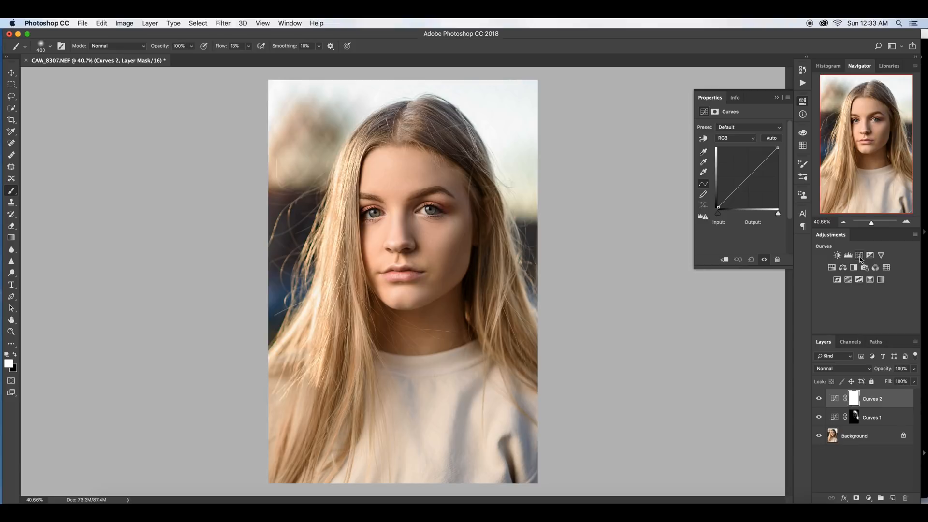
click(750, 180)
drag(749, 185, 750, 185)
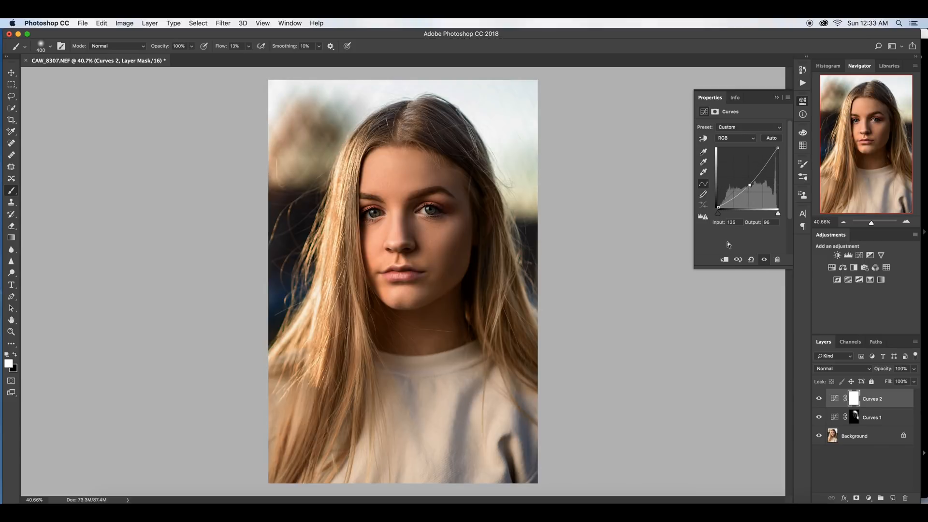
click(777, 99)
key(super+i)
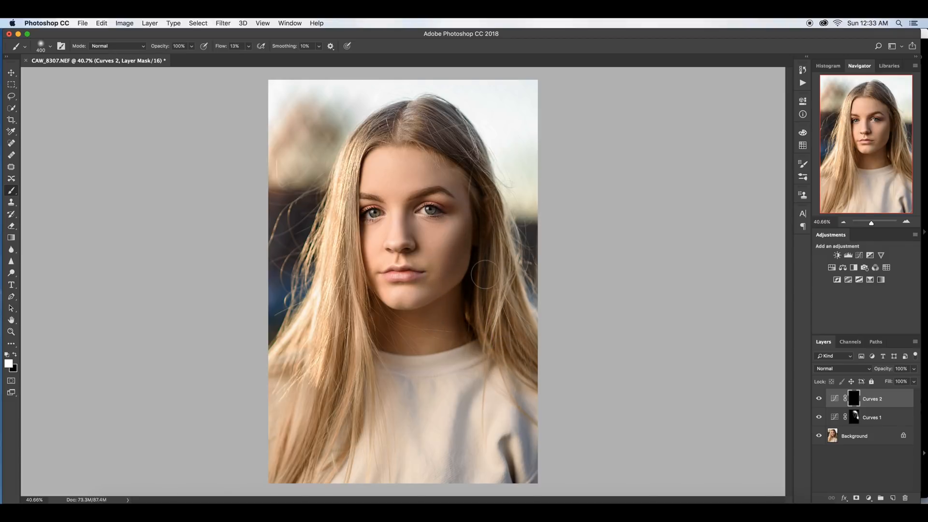
Darken the hairline and the hair on both sides of the face on the Curves 2 mask, and undo the stroke on the neck.
mouse_move(426, 145)
mouse_down()
mouse_move(383, 153)
mouse_move(426, 151)
mouse_move(375, 151)
mouse_move(452, 161)
mouse_move(423, 148)
mouse_move(457, 185)
mouse_move(457, 176)
mouse_move(478, 208)
mouse_up()
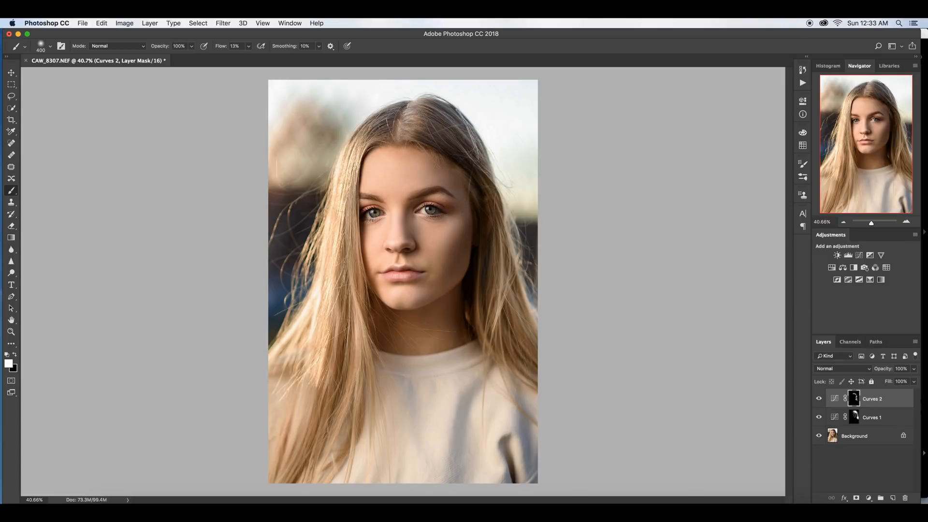
mouse_move(347, 249)
mouse_down()
mouse_move(338, 244)
mouse_move(360, 262)
mouse_up()
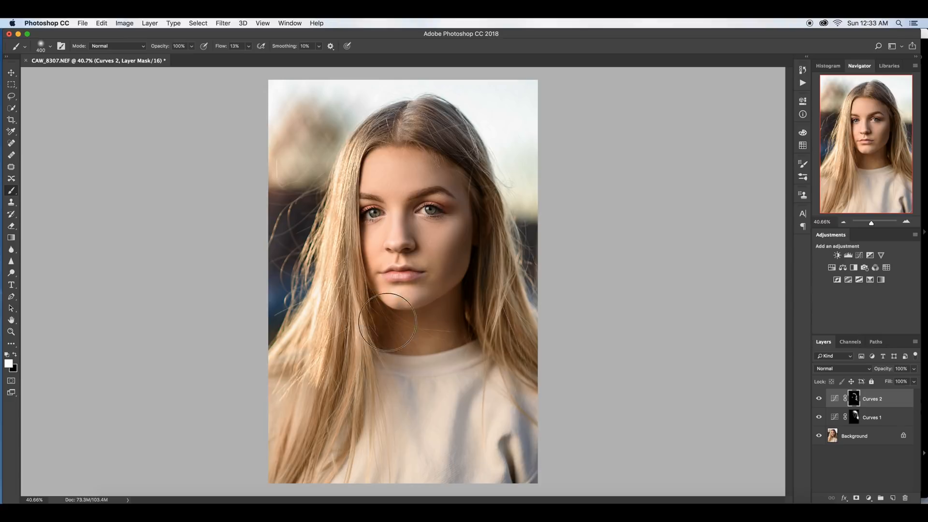
mouse_move(399, 344)
mouse_down()
mouse_move(418, 325)
mouse_move(377, 335)
mouse_move(404, 338)
mouse_up()
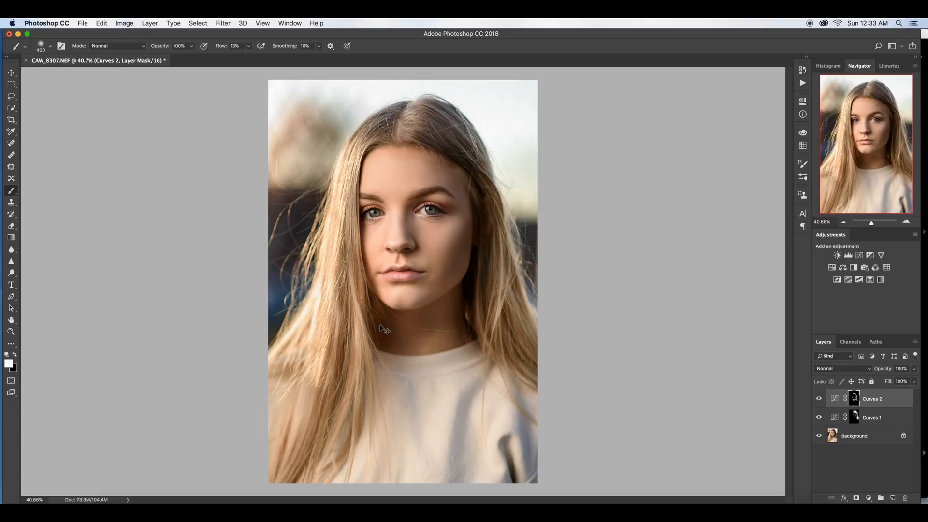
key(super+z)
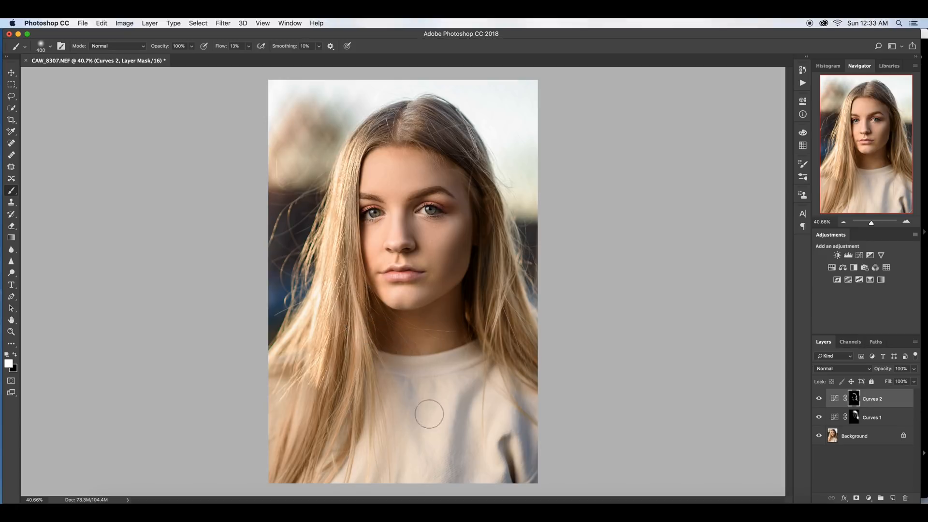
Darken the lower edge of the sweater on the Curves 2 mask with a much larger brush.
key(bracketright)
key(bracketright)
key(bracketright)
key(bracketright)
key(bracketright)
mouse_move(426, 468)
mouse_down()
mouse_move(345, 427)
mouse_move(395, 454)
mouse_move(382, 473)
mouse_up()
Contour the inner brow and the side of the nose on the Curves 2 mask with a small brush at 4% flow.
key(bracketright)
key(bracketright)
key(bracketleft)
key(bracketleft)
key(bracketleft)
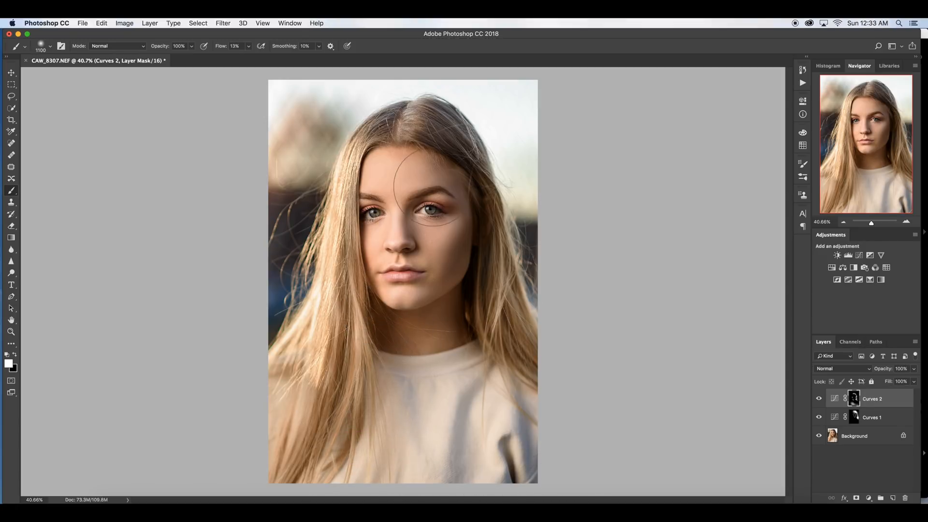
key(bracketleft)
key(bracketleft)
key(bracketleft)
click(248, 46)
drag(248, 57, 244, 56)
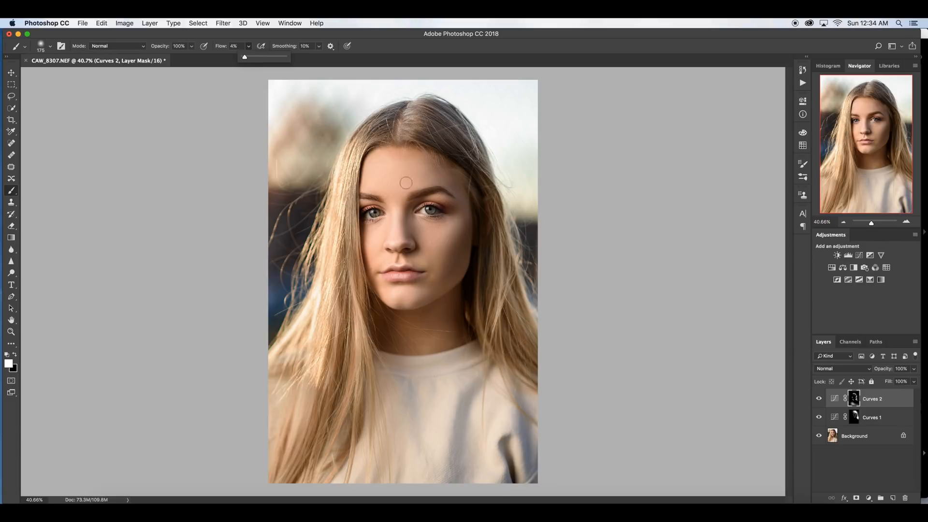
click(414, 203)
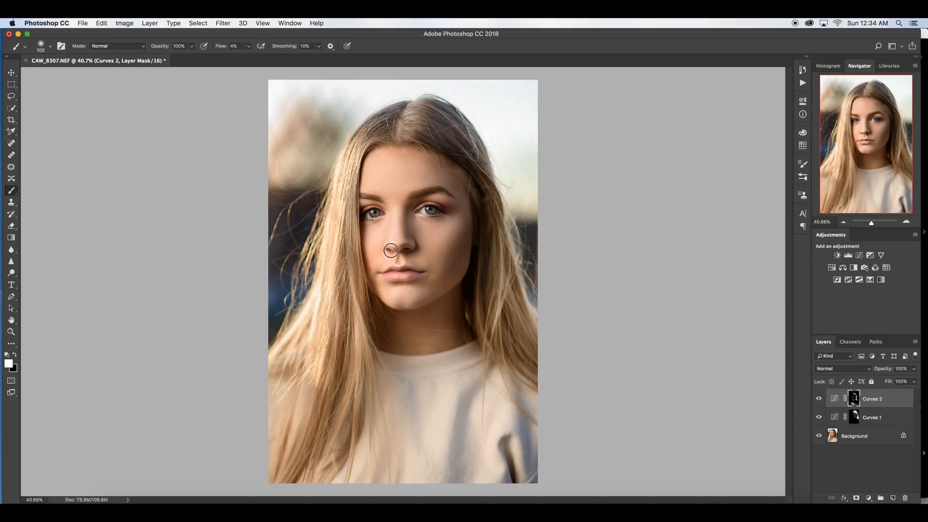
drag(390, 216, 392, 241)
Compare the darkening by toggling Curves 2, and darken the long hair on the sunlit side with brush size 300.
key(bracketleft)
key(bracketleft)
key(bracketright)
key(bracketright)
key(bracketright)
click(820, 400)
click(820, 399)
click(820, 400)
click(821, 399)
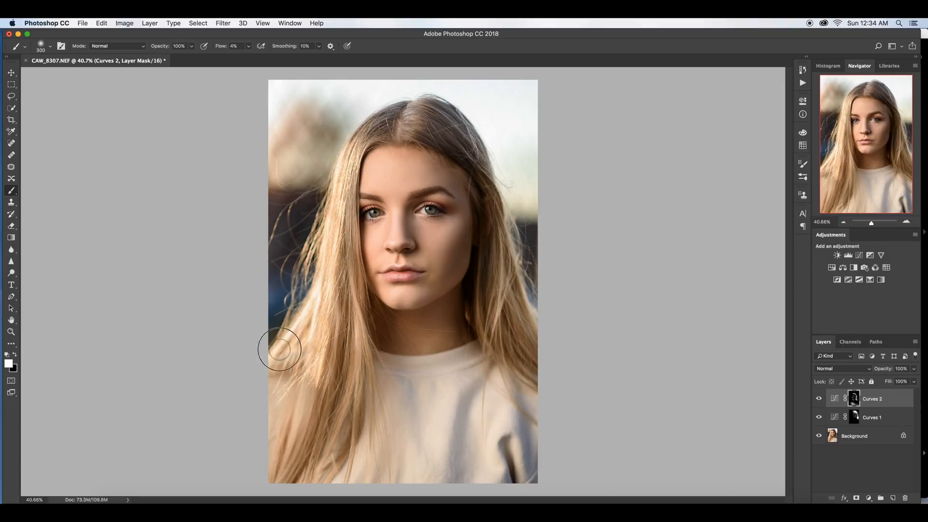
mouse_move(316, 384)
mouse_down()
mouse_move(331, 253)
mouse_move(354, 128)
mouse_up()
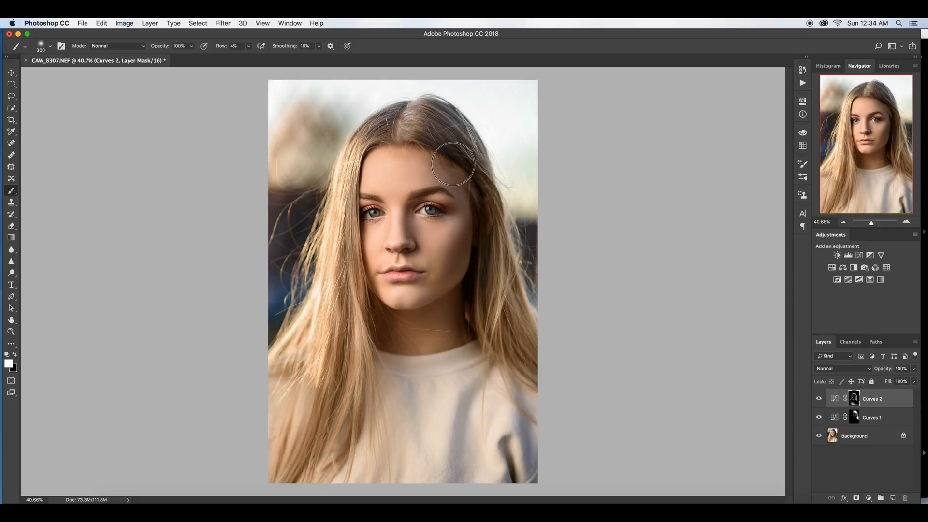
Group the Curves 1 and Curves 2 layers, and toggle the group's visibility to compare the dodging and burning.
shift+click(879, 418)
drag(878, 419, 883, 498)
click(819, 396)
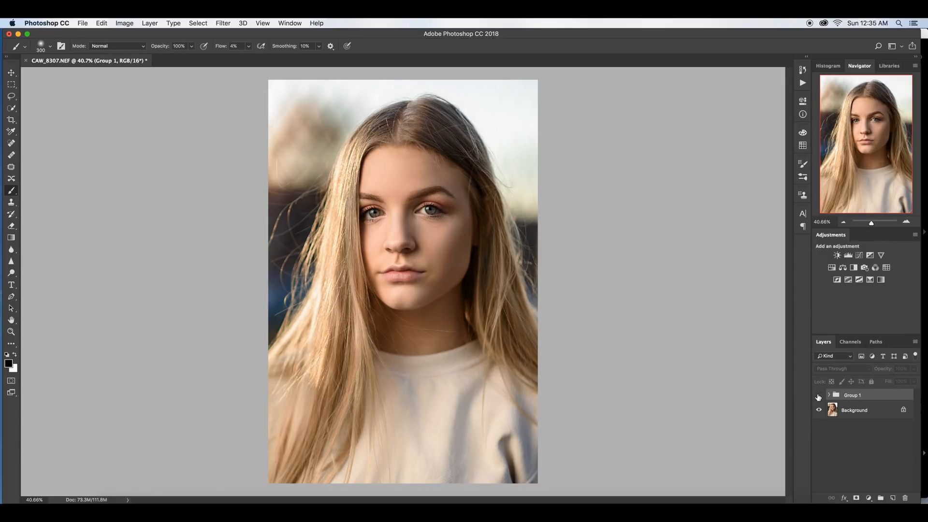
click(819, 395)
click(819, 395)
click(818, 395)
click(819, 395)
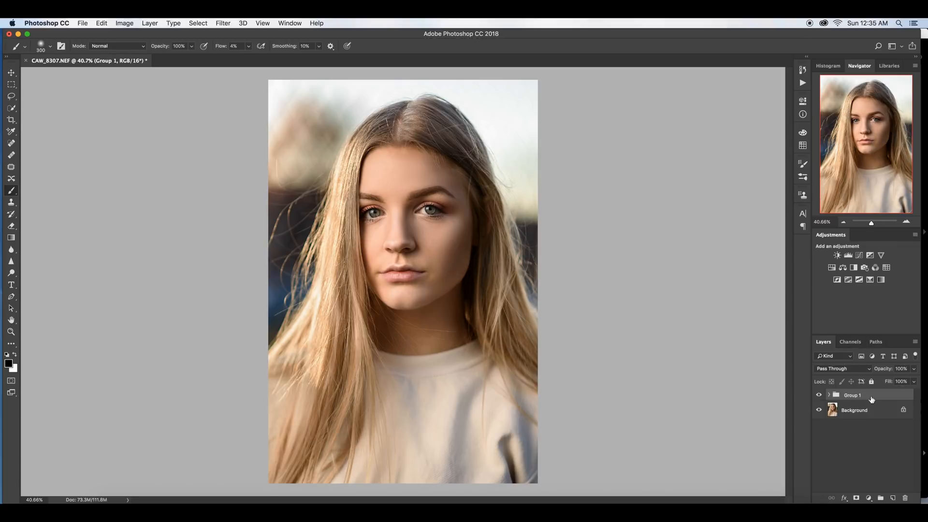
Set the opacity of Group 1 to 67%, and compare the image with the group hidden and shown.
click(912, 371)
mouse_move(913, 380)
mouse_down()
mouse_move(872, 382)
mouse_move(901, 380)
mouse_up()
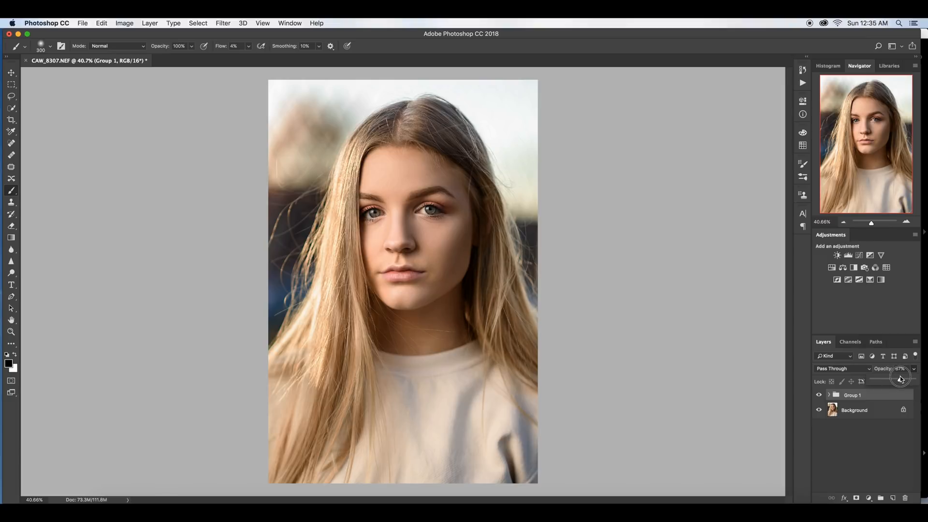
click(818, 395)
click(819, 395)
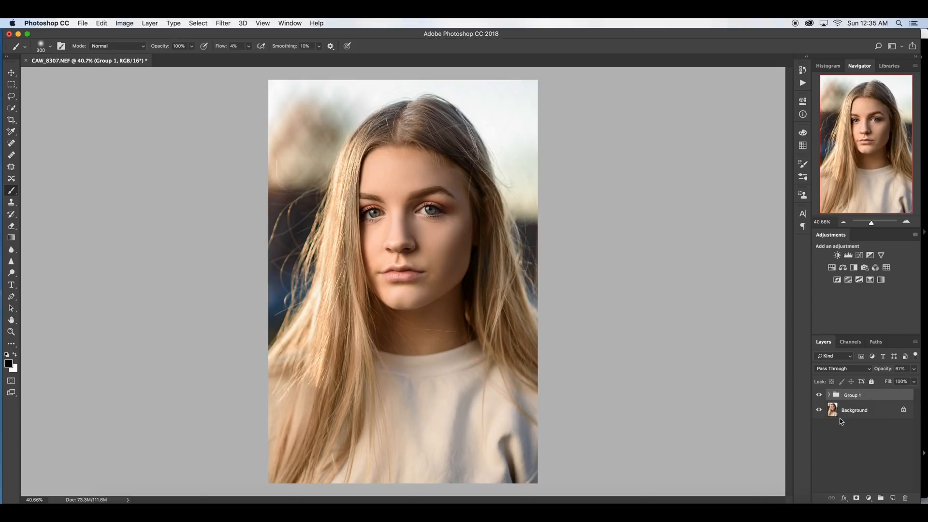
Save the image flattened into a single Background layer, and switch to Lightroom Classic.
key(Delete)
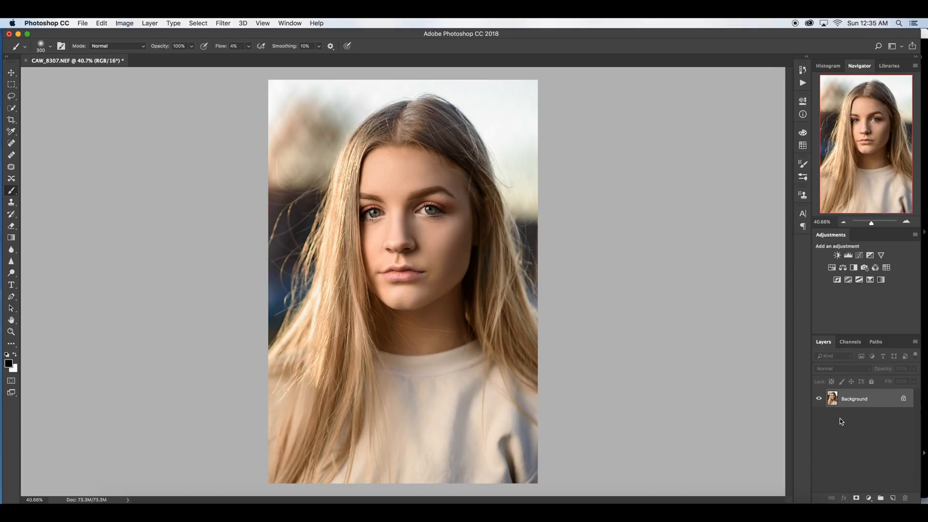
key(super+s)
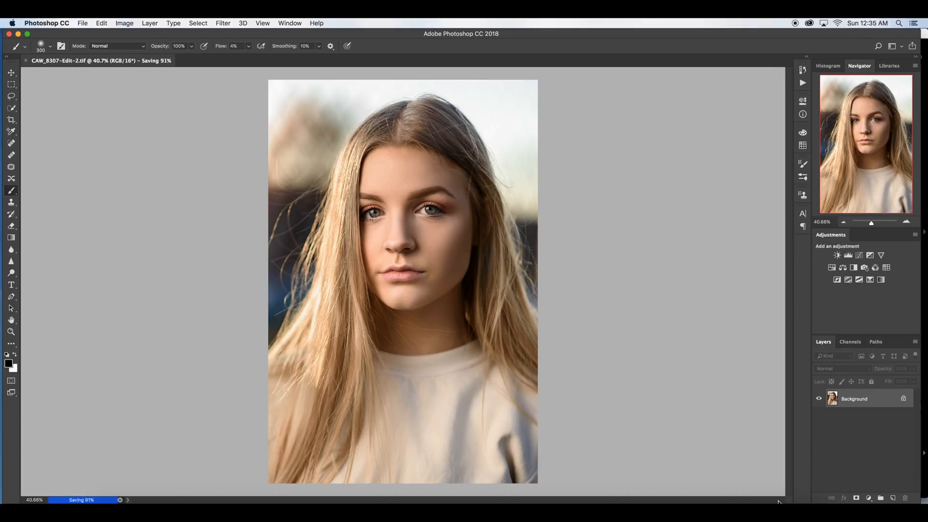
click(735, 503)
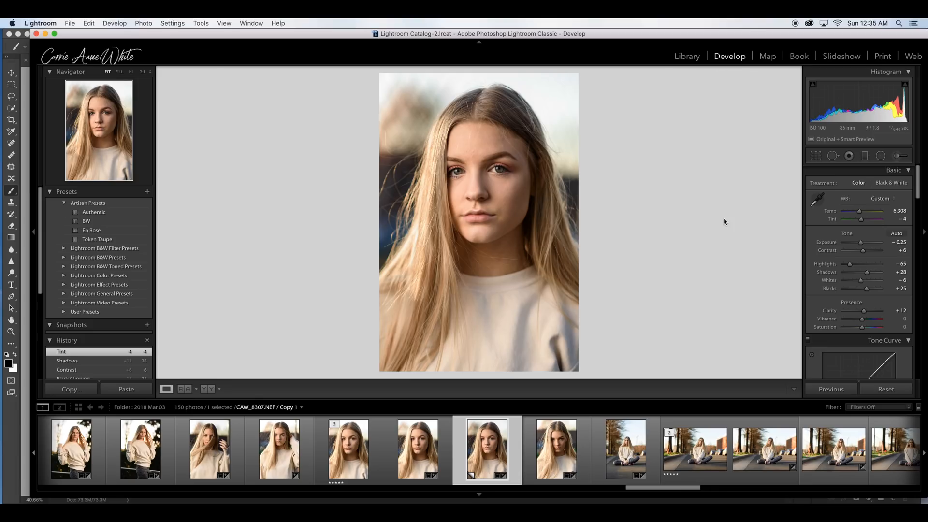